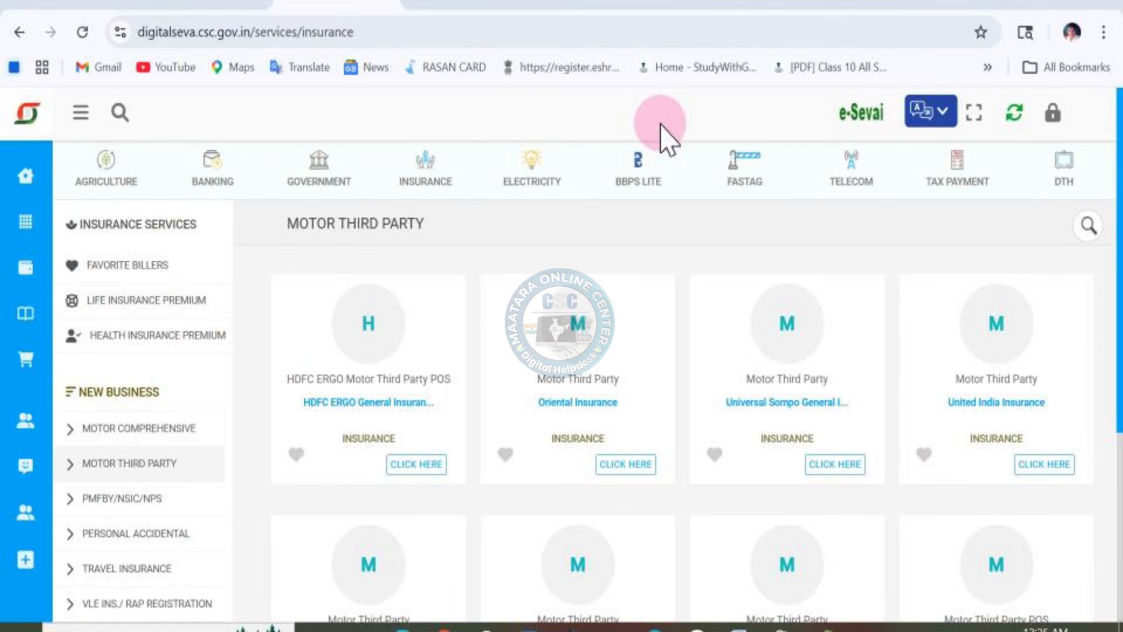
Step: Examine the insurers offered under Motor Third Party in the insurance services
scroll(1103, 252, "down", 2)
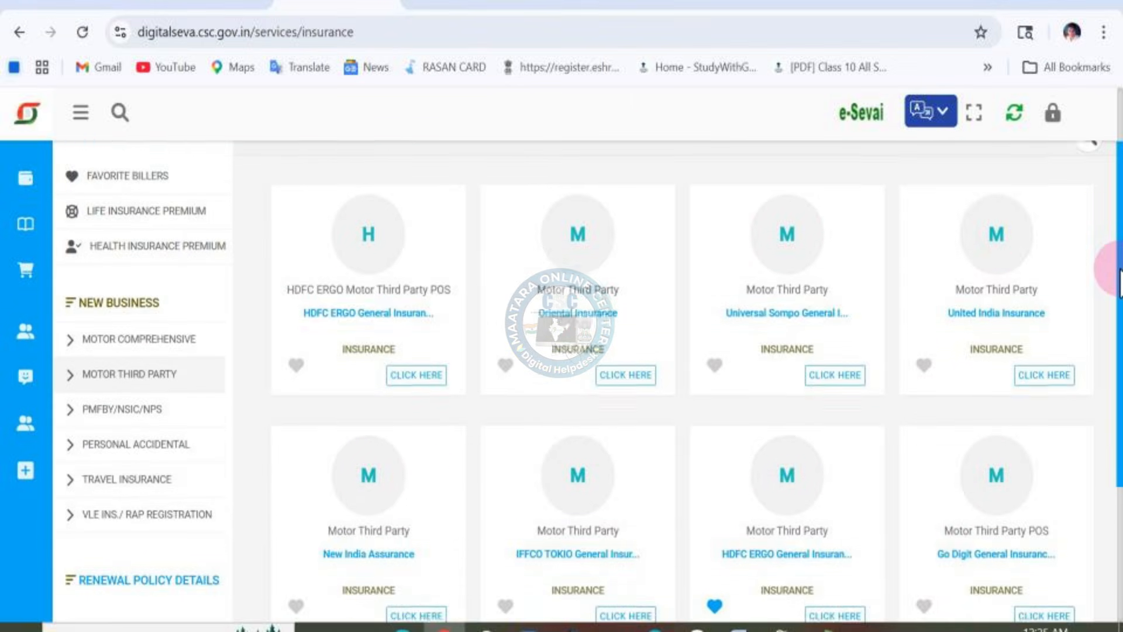
left_click_drag(1120, 283, 1120, 344)
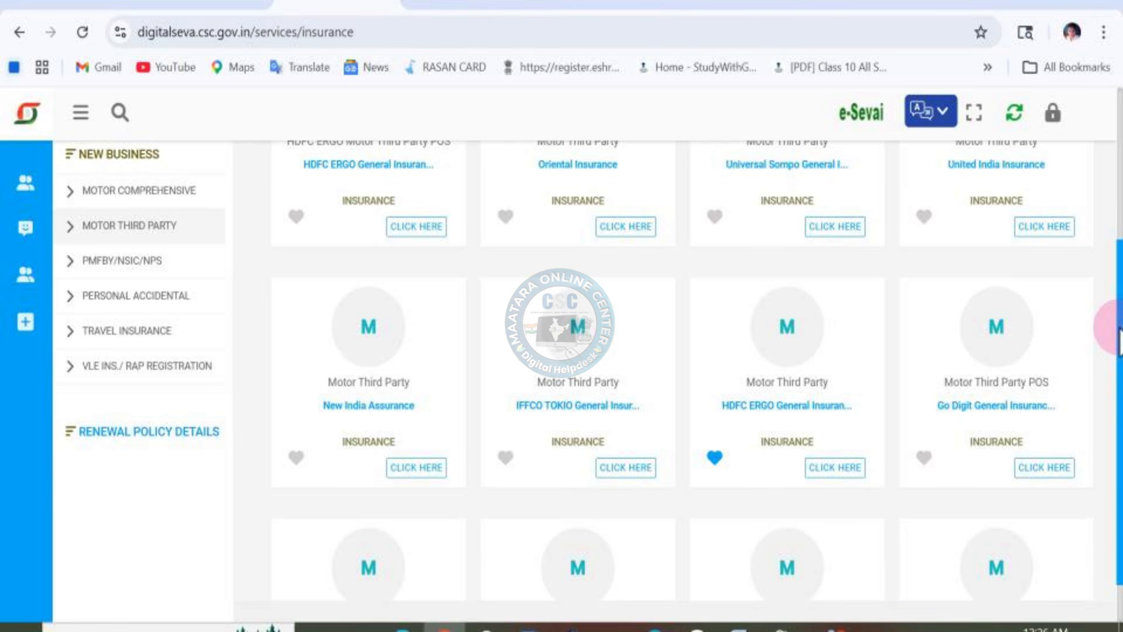
scroll(1111, 292, "up", 1)
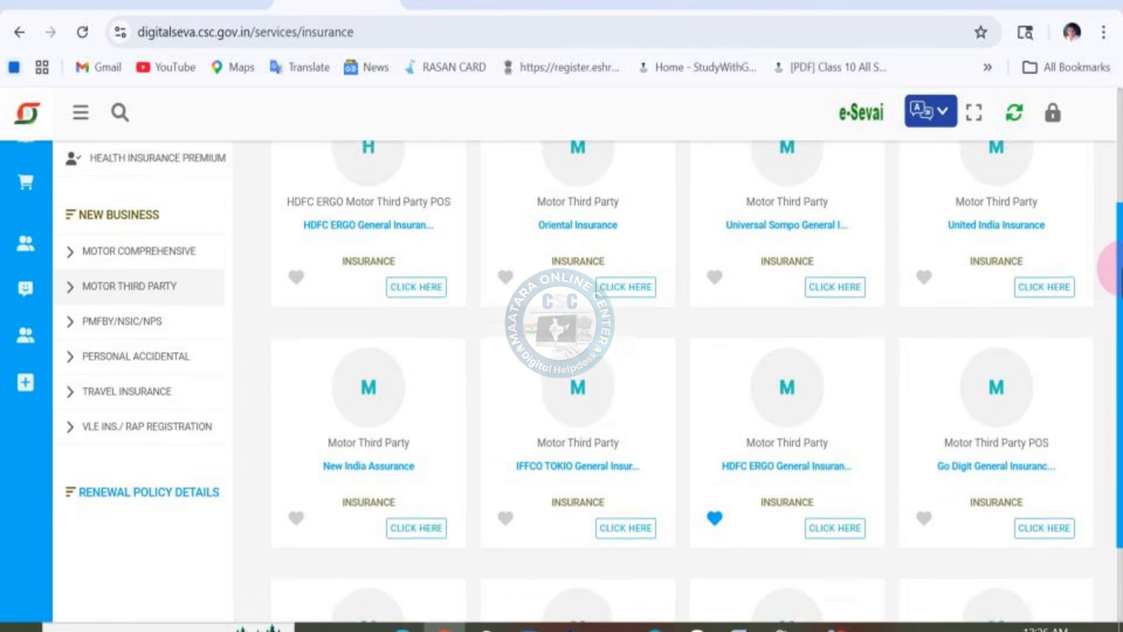
left_click_drag(1121, 269, 1118, 213)
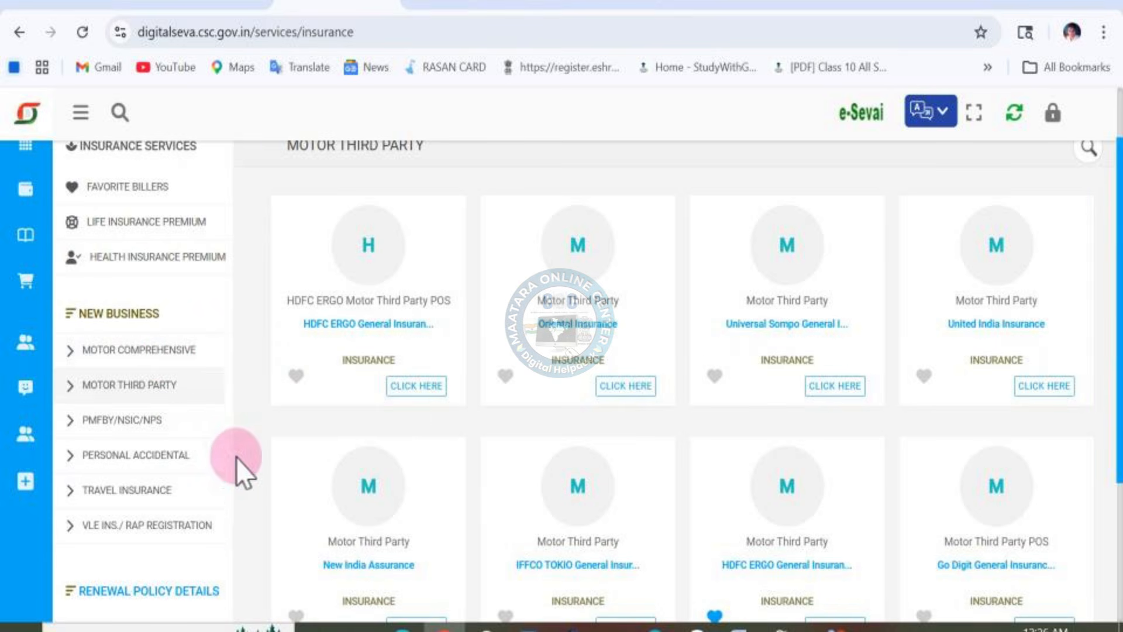
mouse_move(230, 509)
left_mouse_down()
mouse_move(227, 401)
mouse_move(238, 494)
mouse_move(233, 483)
left_mouse_up()
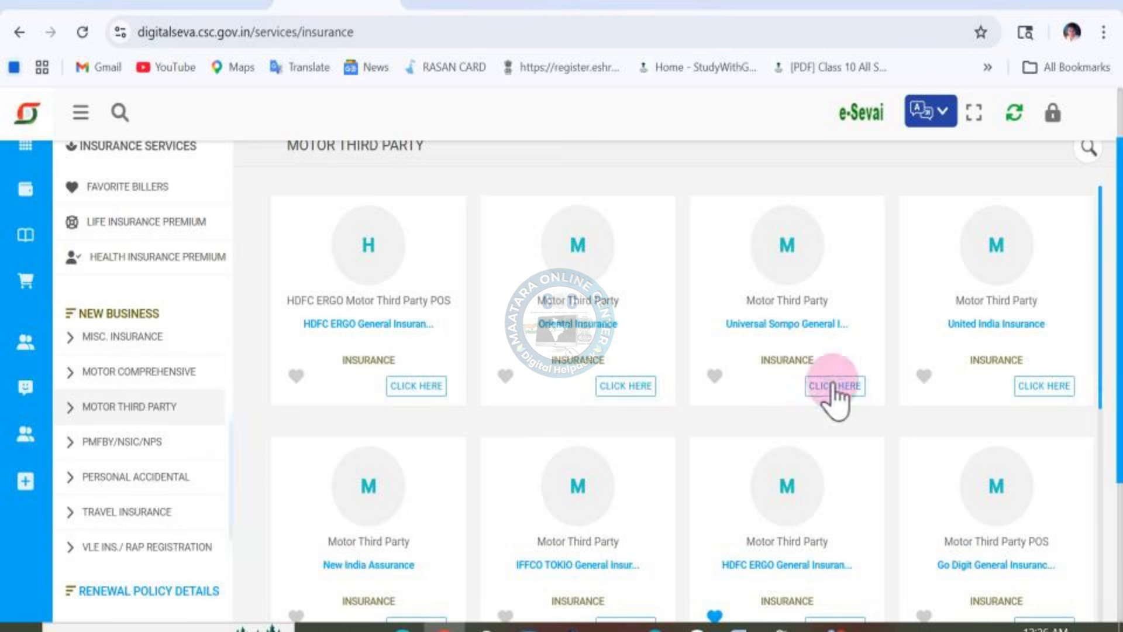
left_click_drag(1116, 333, 1115, 384)
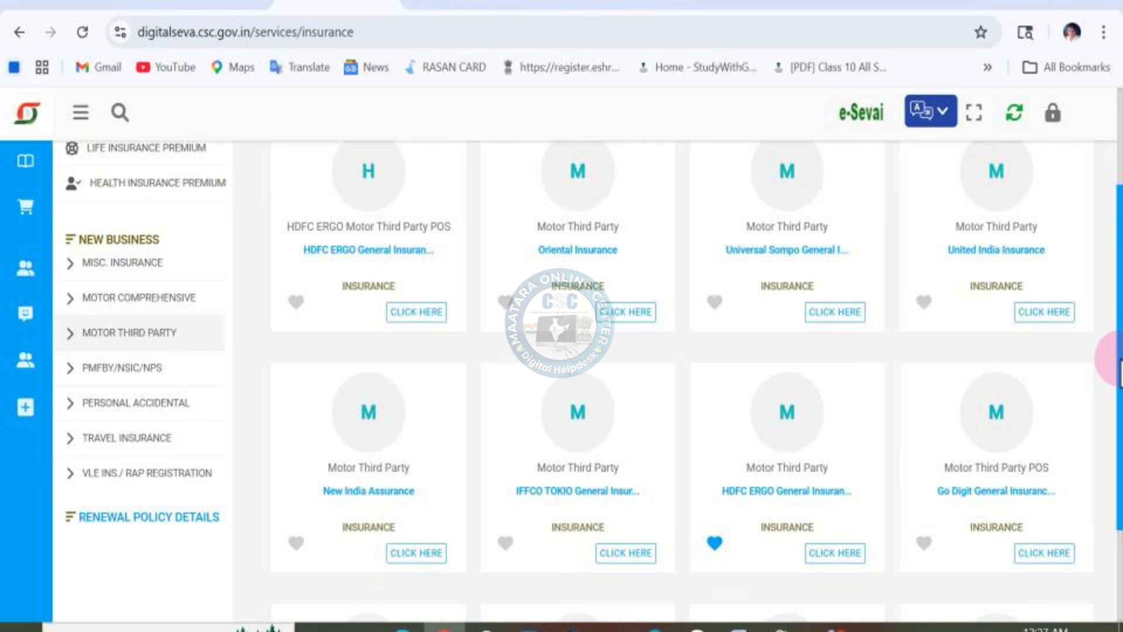
left_click_drag(1114, 358, 1114, 211)
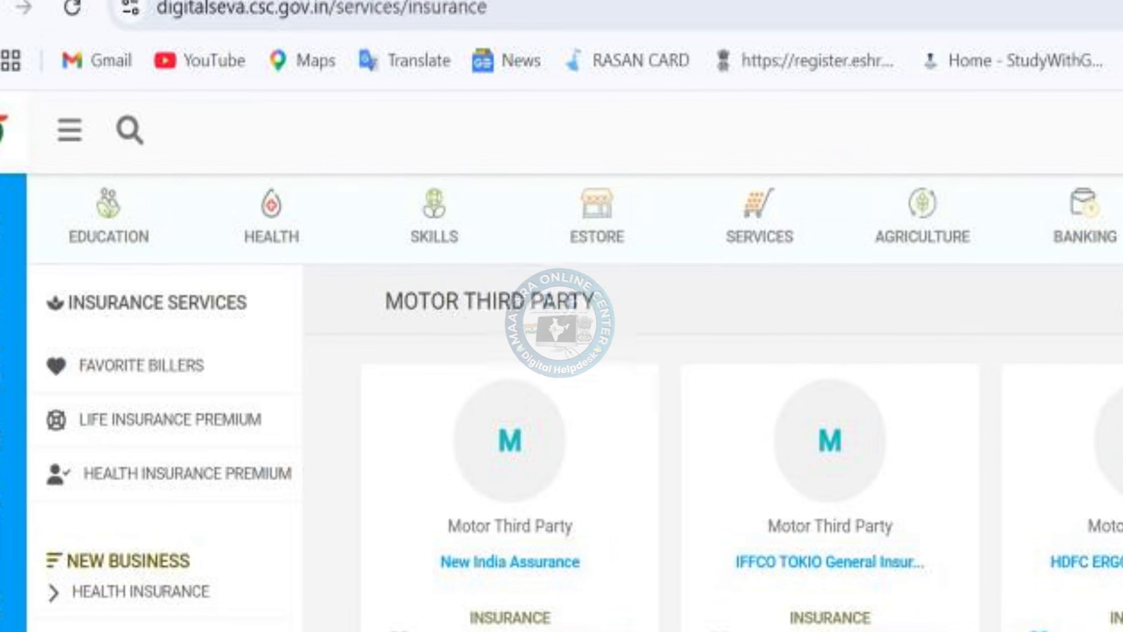
Step: Open the Insurance services page and look through the New Business categories, including Motor Comprehensive and Motor Third Party
left_click(1007, 261)
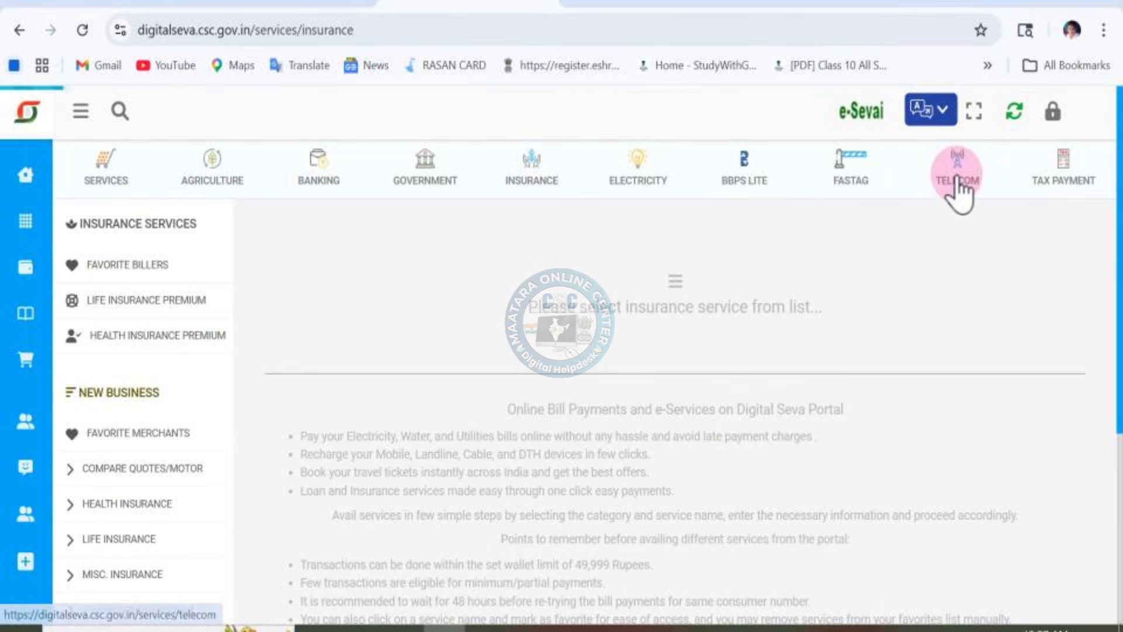
left_click_drag(1120, 210, 1120, 252)
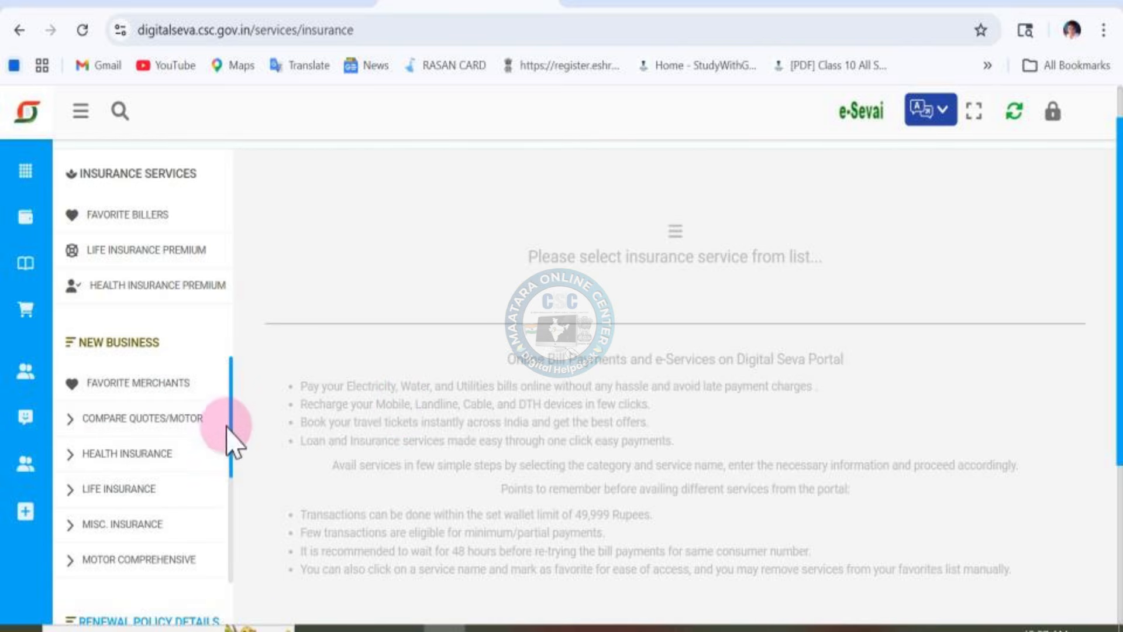
scroll(231, 427, "down", 1)
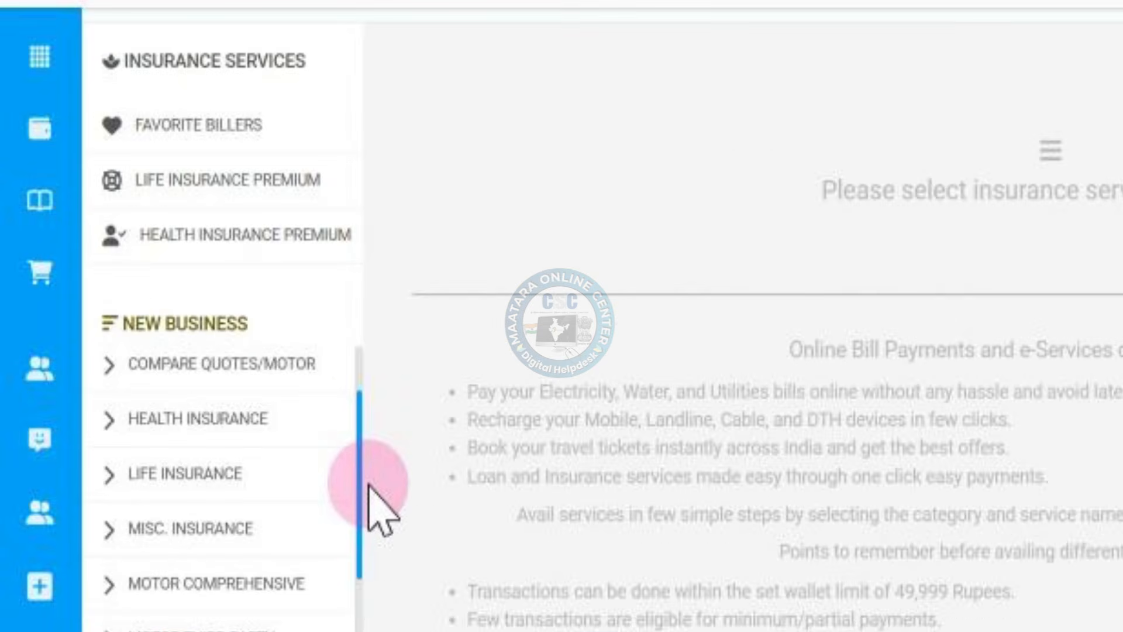
scroll(369, 485, "down", 1)
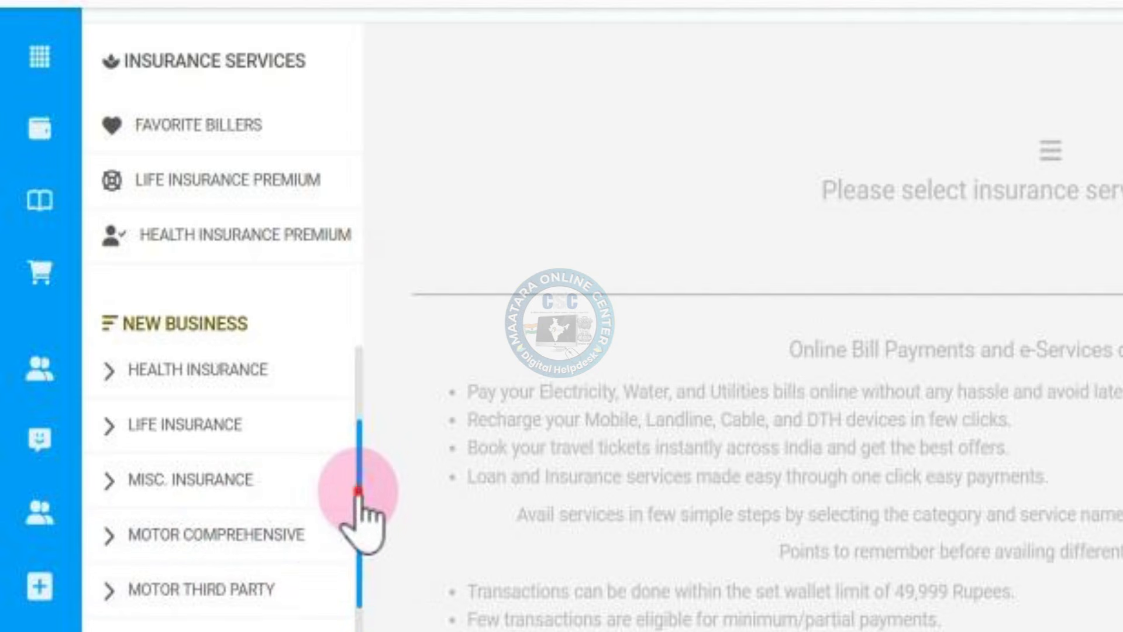
scroll(361, 512, "down", 1)
left_click_drag(360, 507, 360, 496)
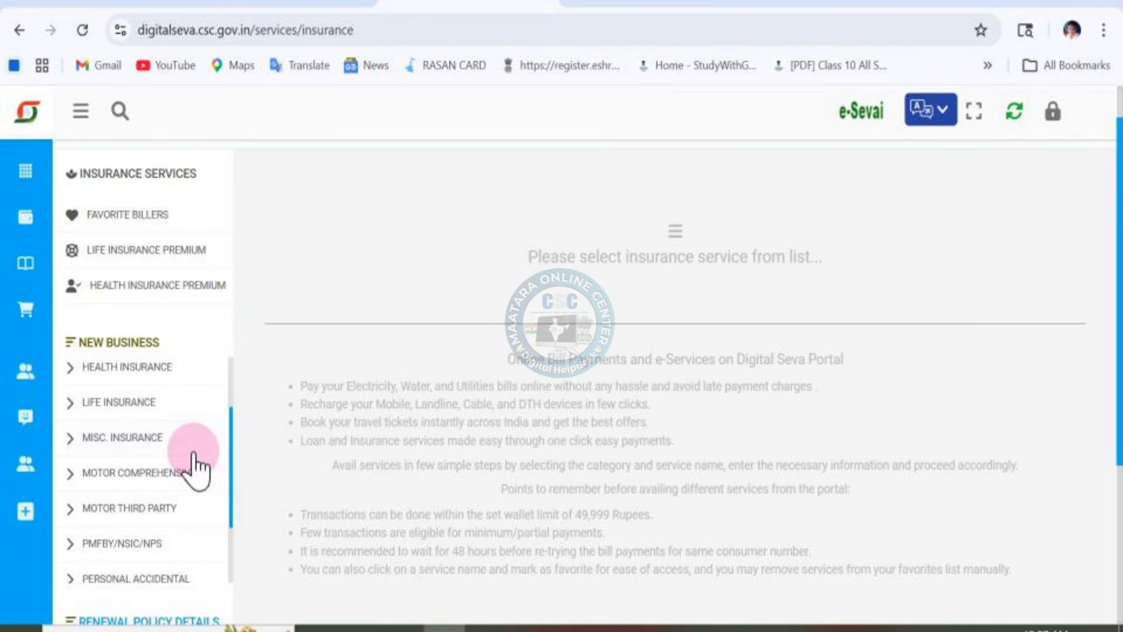
scroll(231, 477, "up", 1)
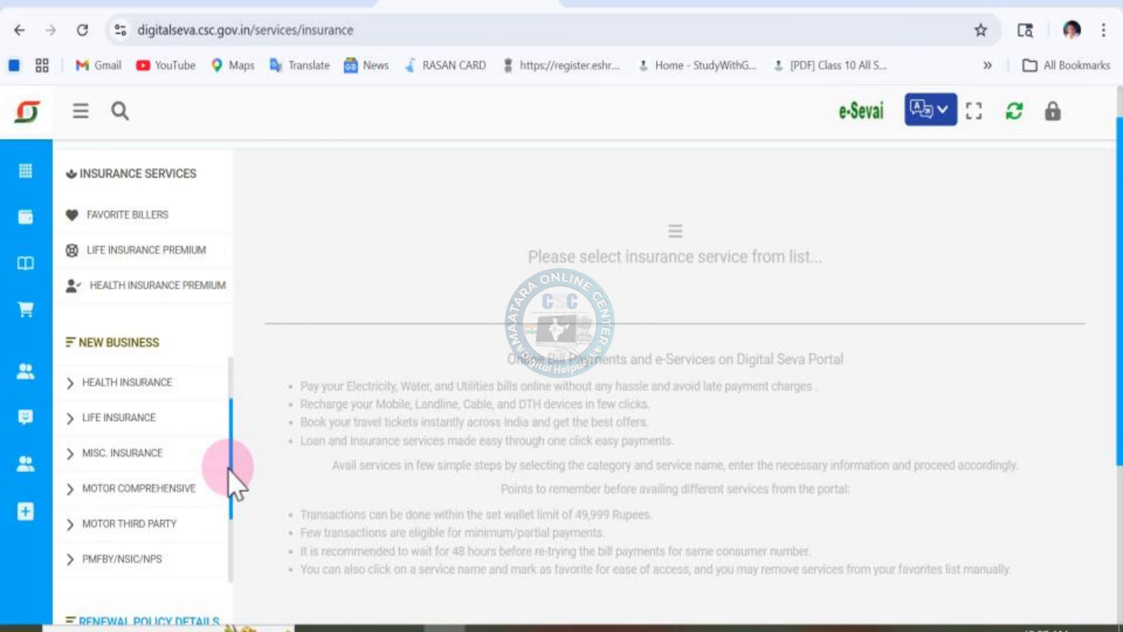
scroll(228, 468, "down", 1)
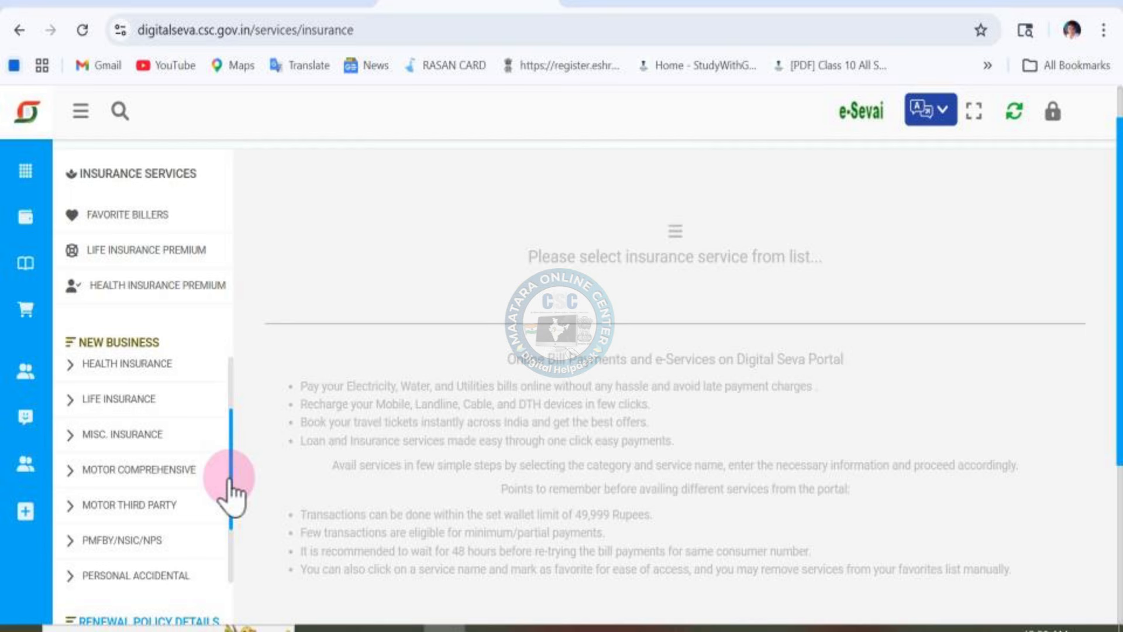
scroll(231, 491, "down", 1)
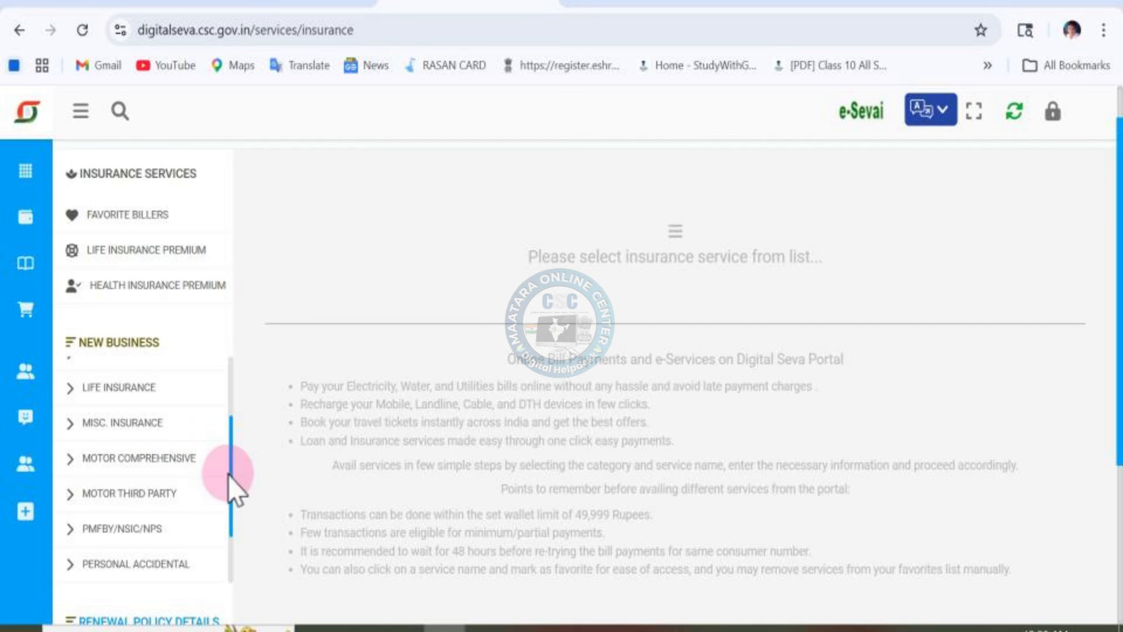
scroll(232, 482, "down", 3)
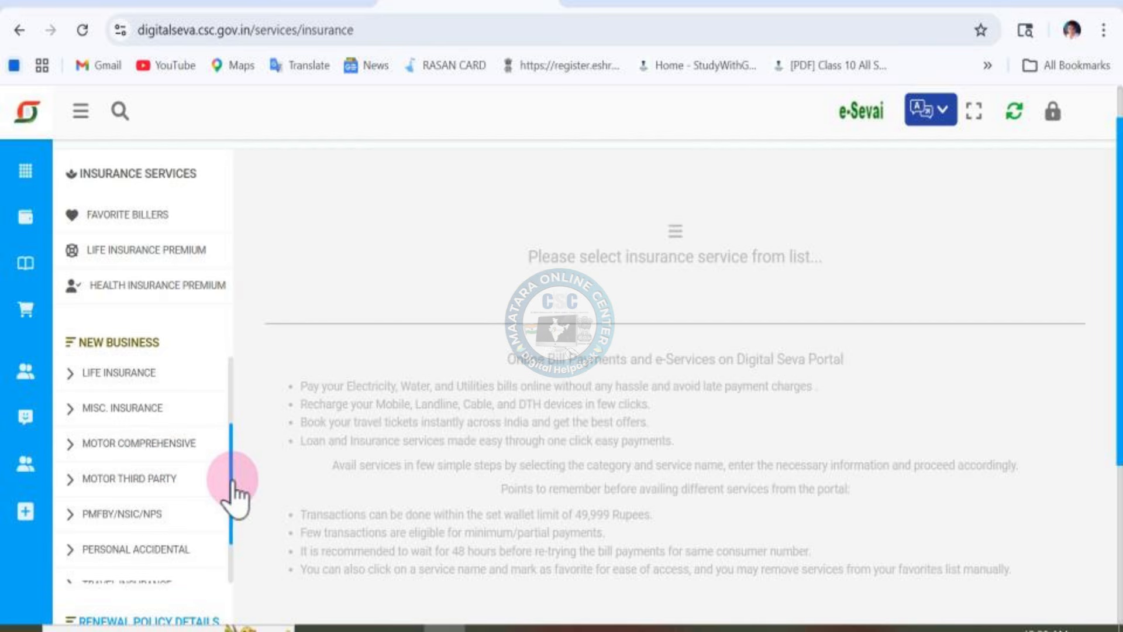
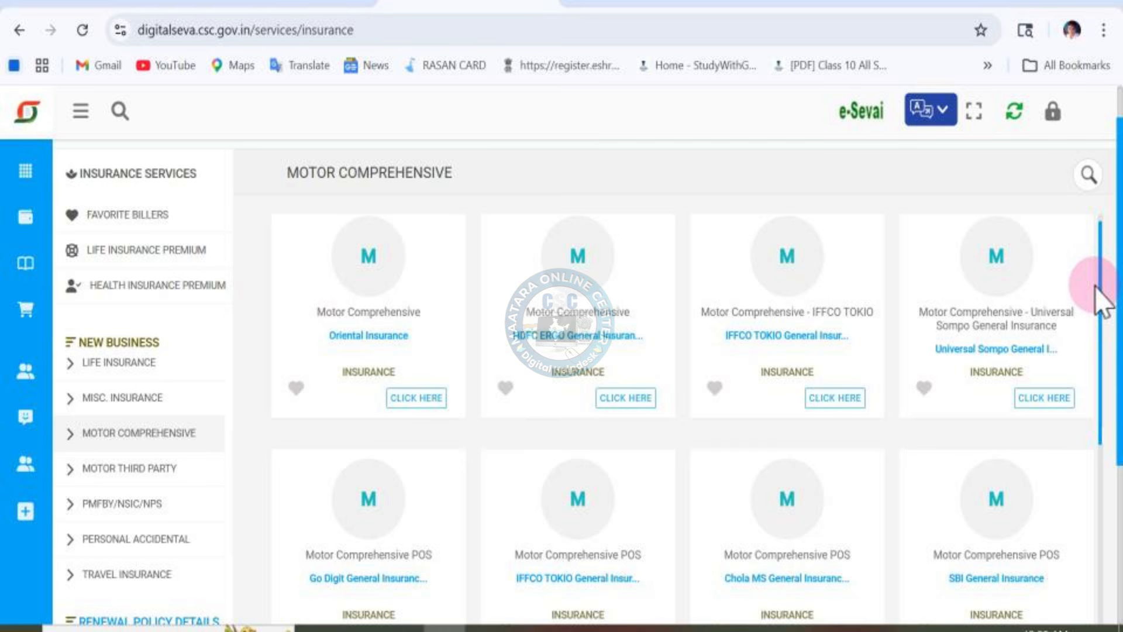
Step: Examine the insurers offered under Motor Comprehensive
left_click_drag(1095, 286, 1093, 287)
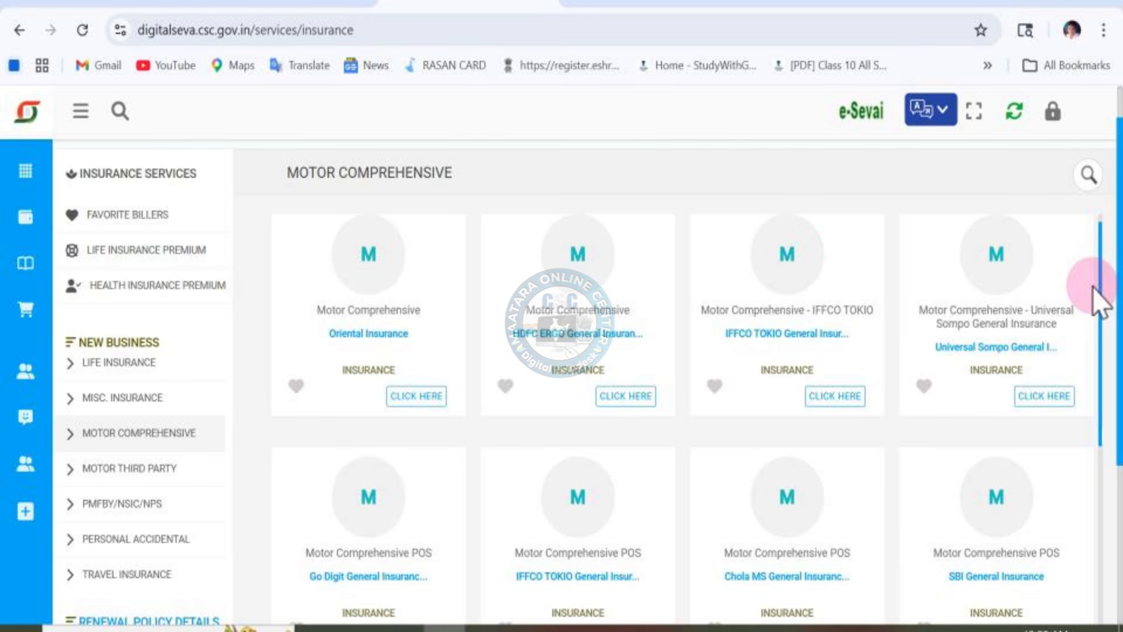
left_click_drag(1093, 286, 1093, 292)
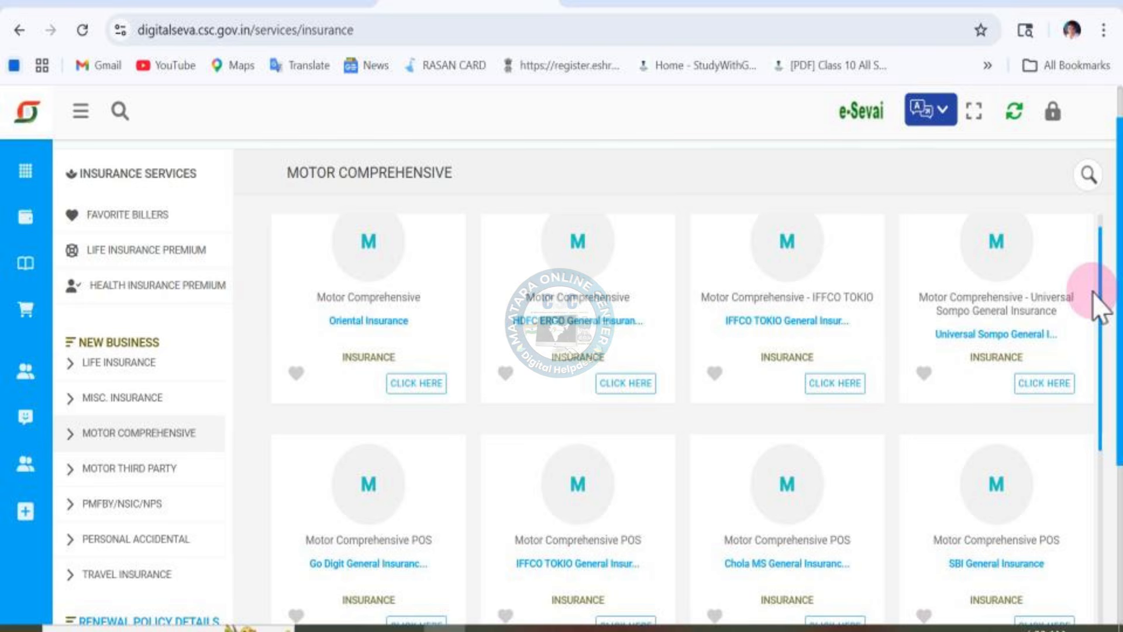
left_click_drag(1093, 291, 1093, 292)
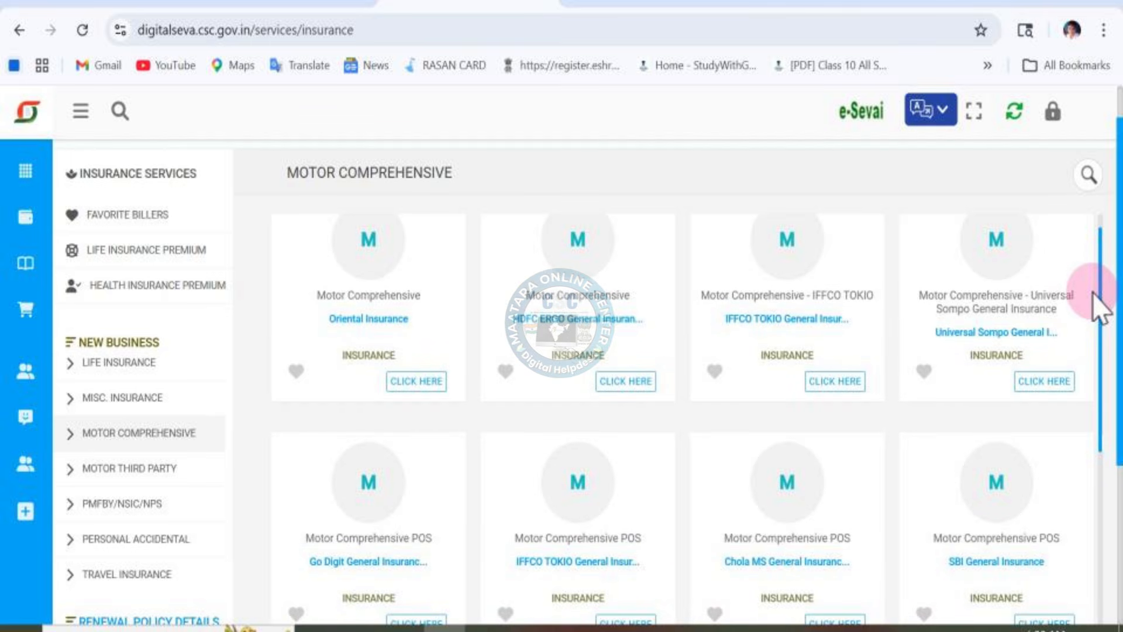
left_click(1099, 331)
left_click_drag(1099, 331, 1098, 326)
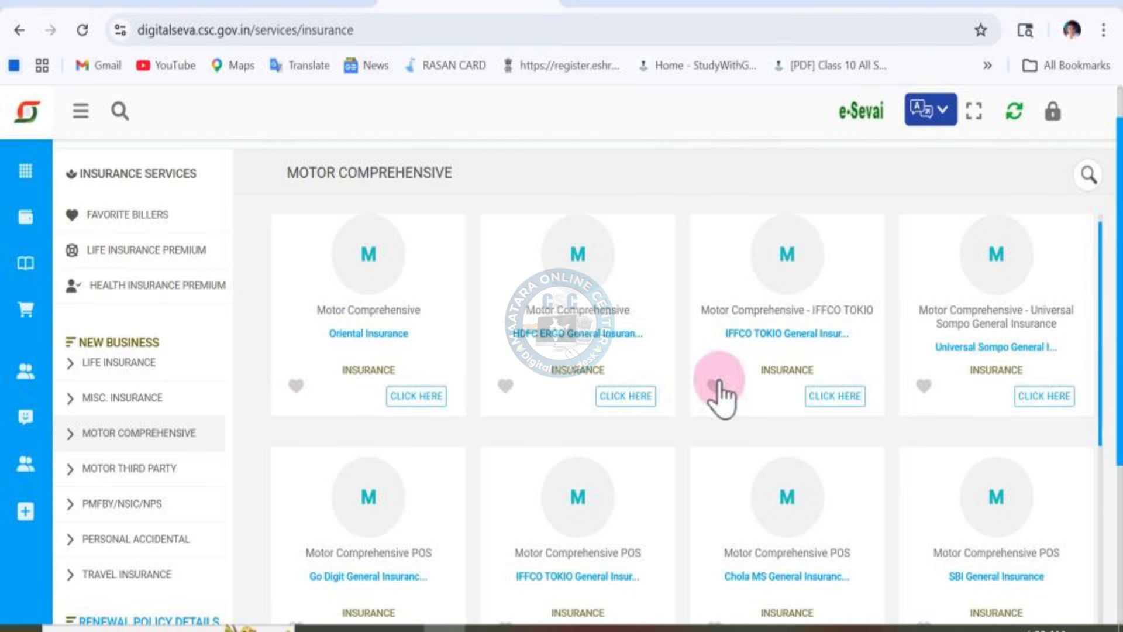
Step: Select Motor Comprehensive under New Business and open the Chola MS General Insurance Motor Comprehensive POS service
left_click(170, 435)
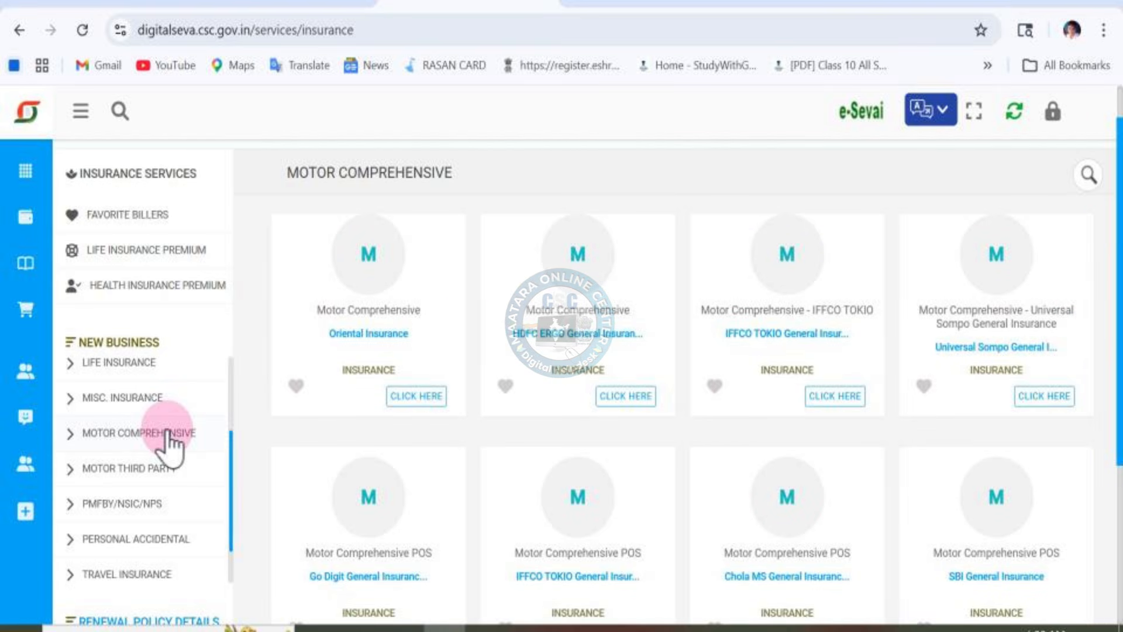
left_click(429, 397)
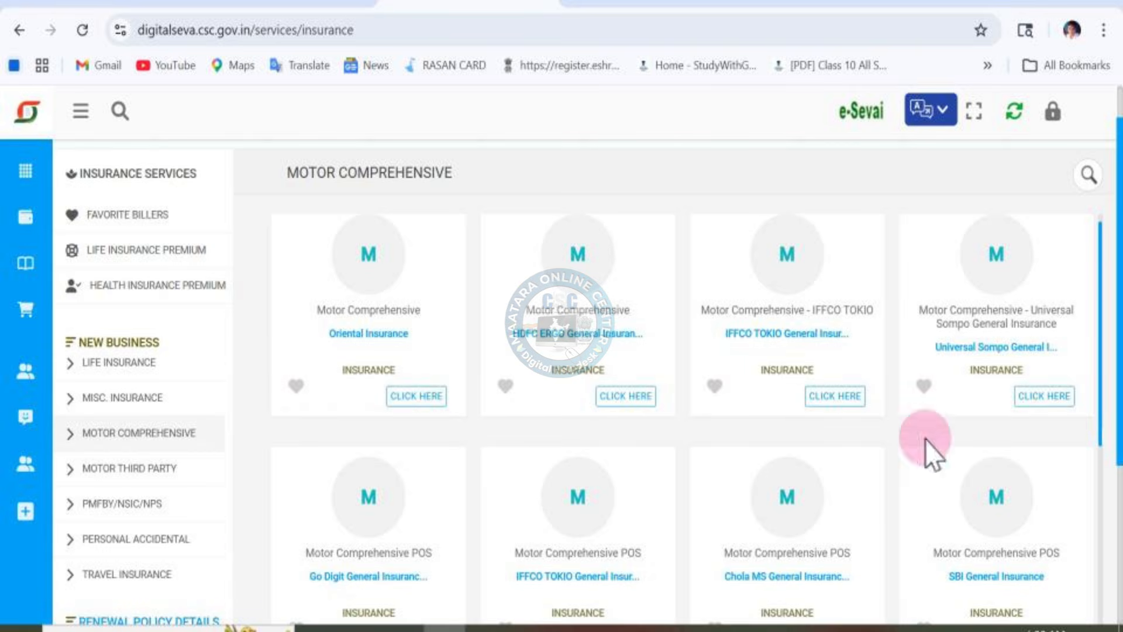
scroll(1100, 378, "down", 1)
scroll(1101, 389, "down", 2)
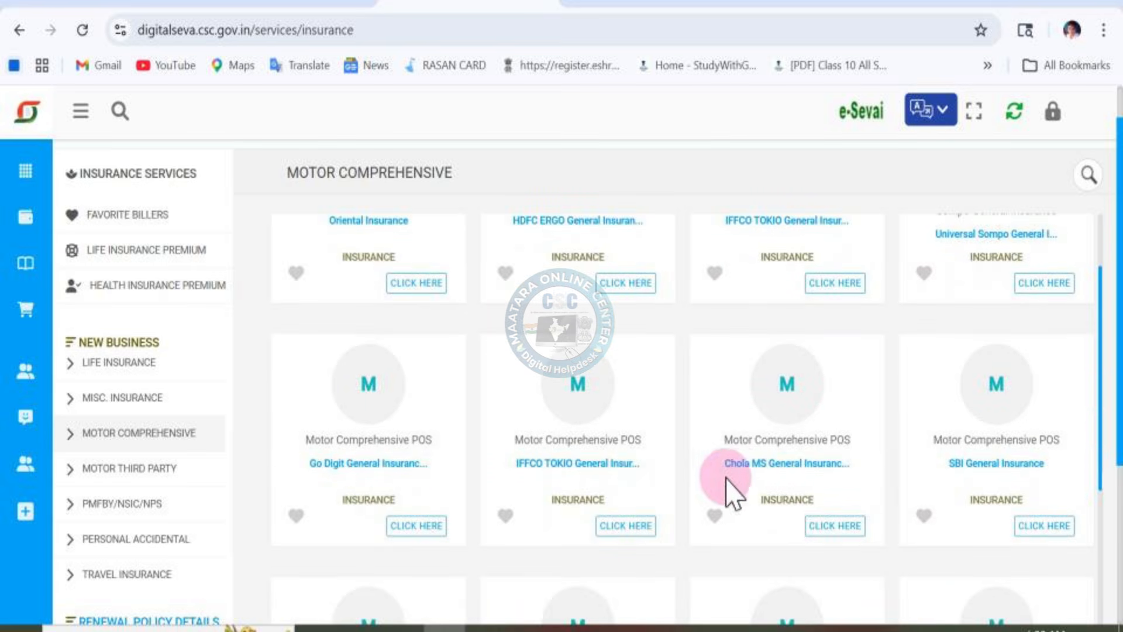
left_click(833, 527)
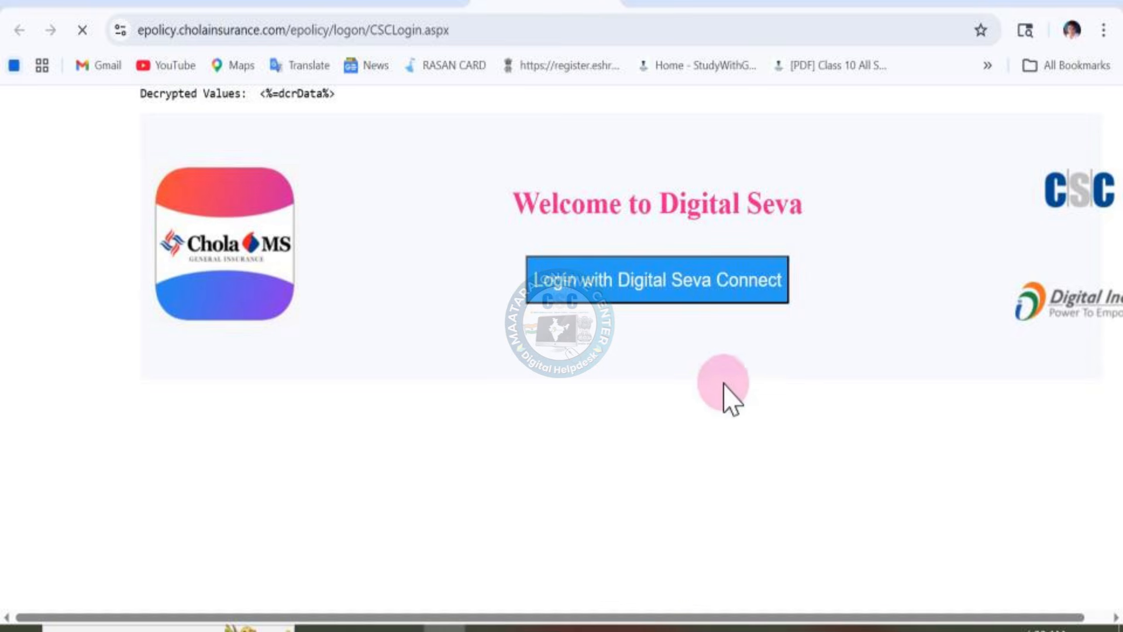
Step: Log in to the Chola MS portal through Digital Seva Connect using the saved username and account password
left_click(643, 281)
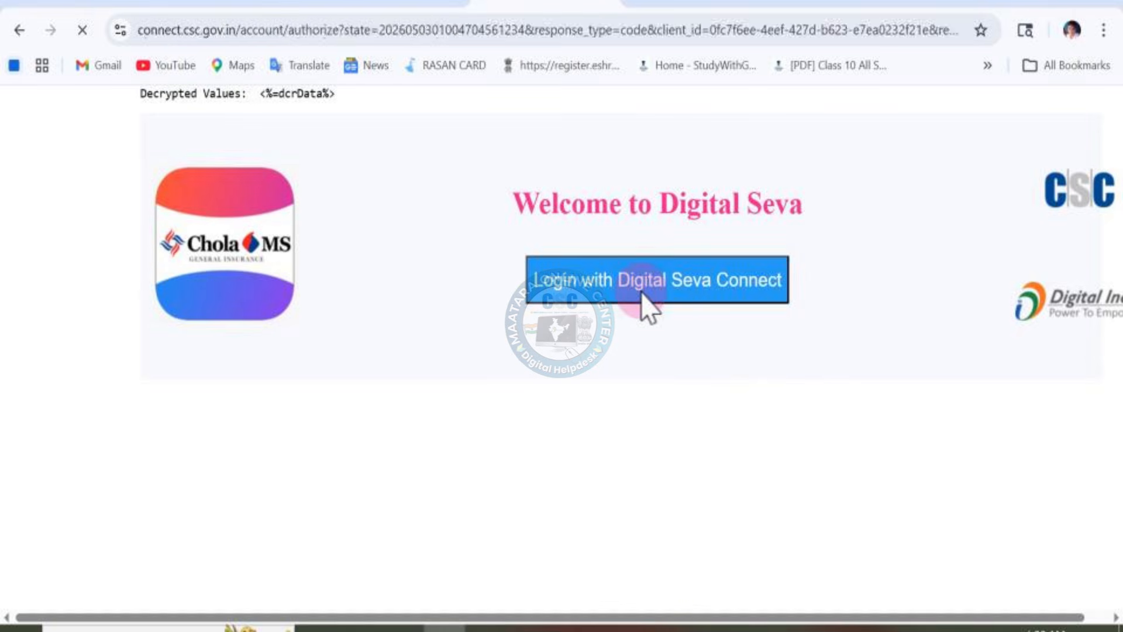
left_click(728, 295)
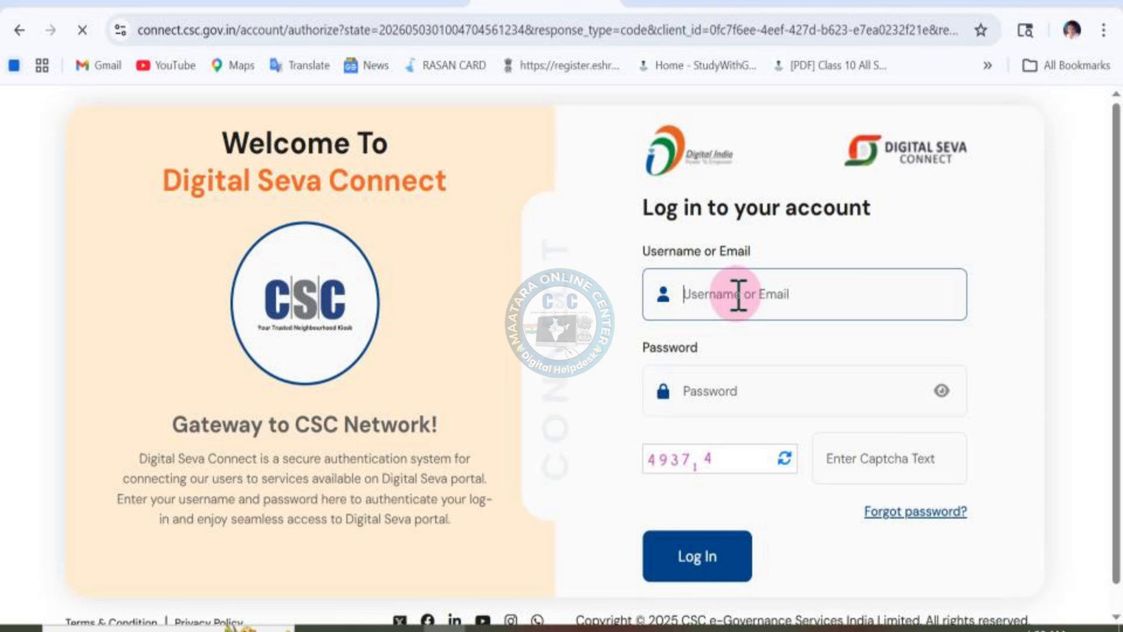
left_click(774, 400)
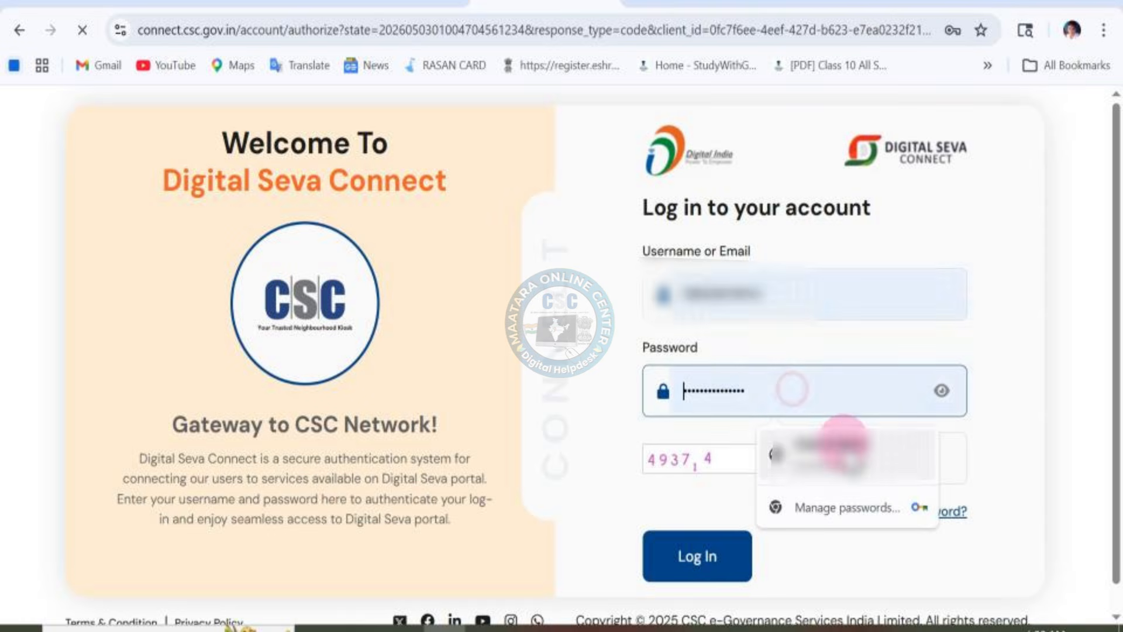
left_click(828, 452)
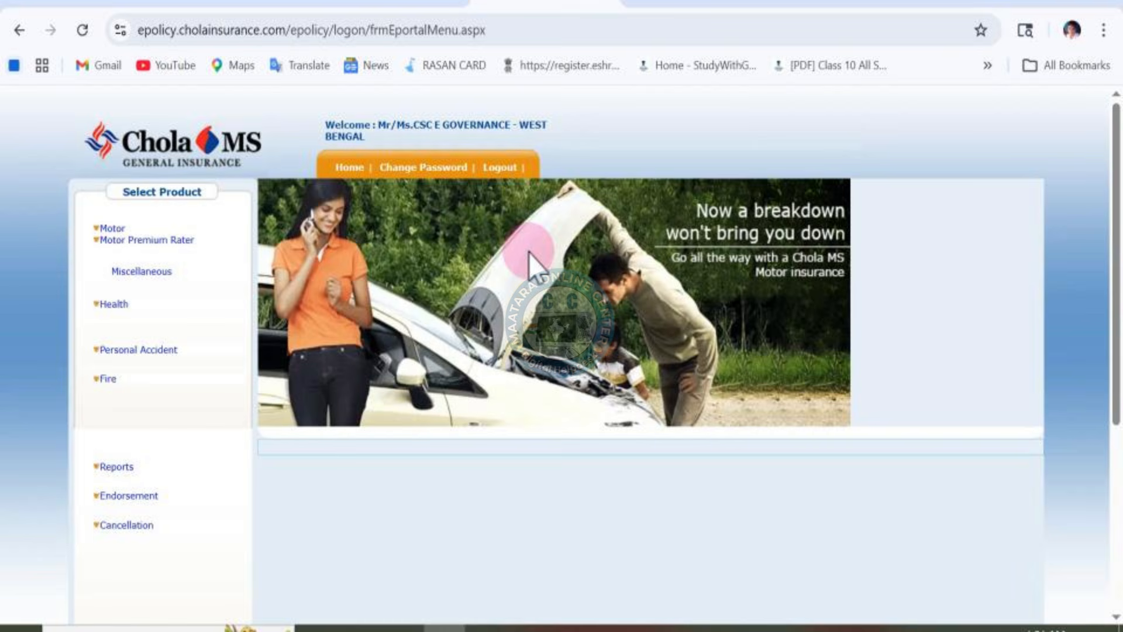
Step: Expand the Motor products on the Chola MS portal and select Twowheeler Liability
left_click(114, 228)
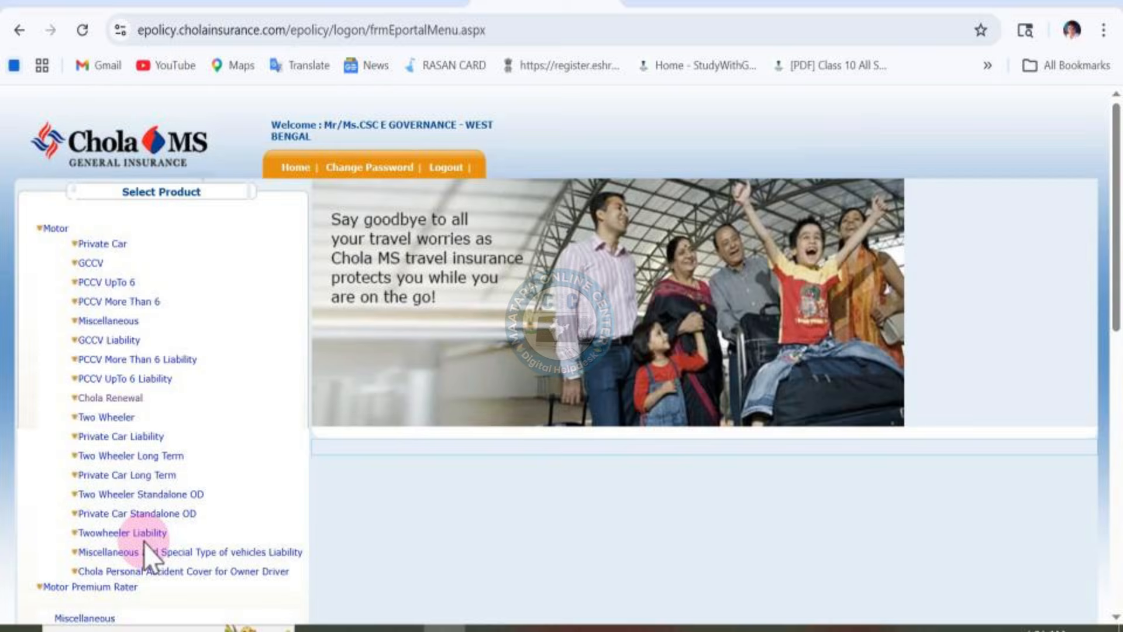
left_click(144, 534)
Step: Switch to the other Digital Seva insurance page, select Motor Third Party under New Business and look through its POS insurers
left_click(227, 7)
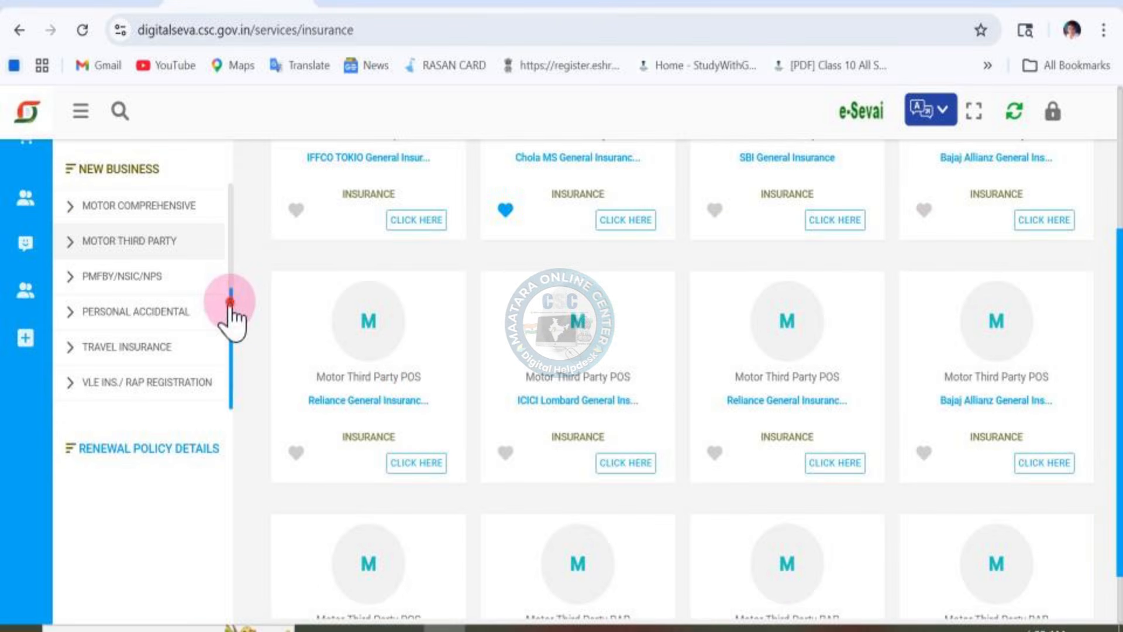
left_click_drag(231, 303, 228, 291)
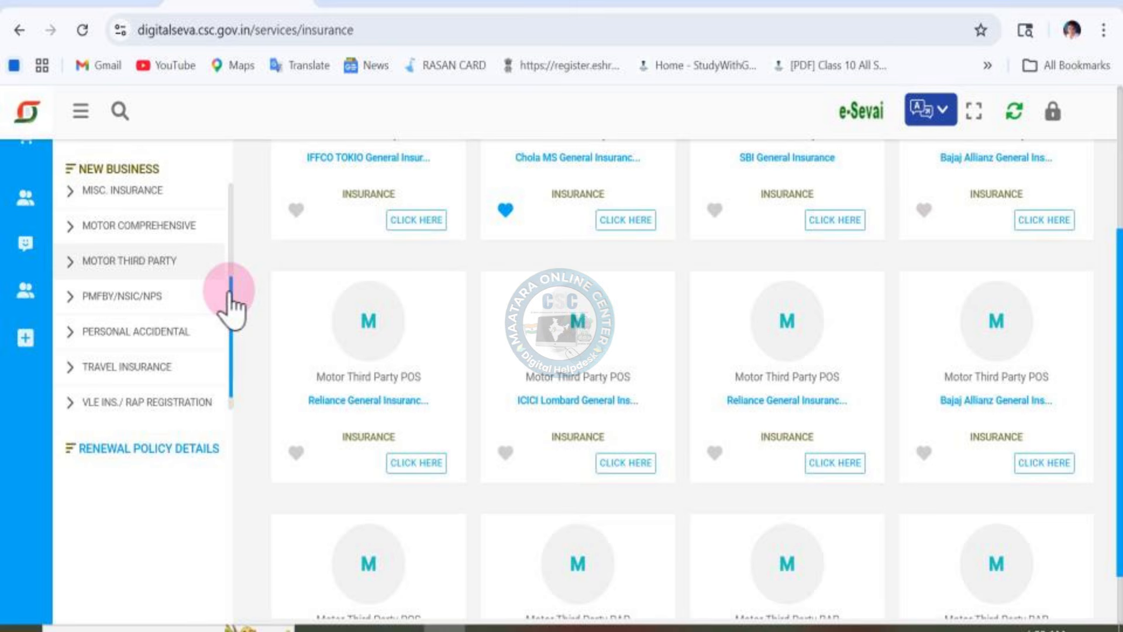
left_click_drag(228, 290, 229, 279)
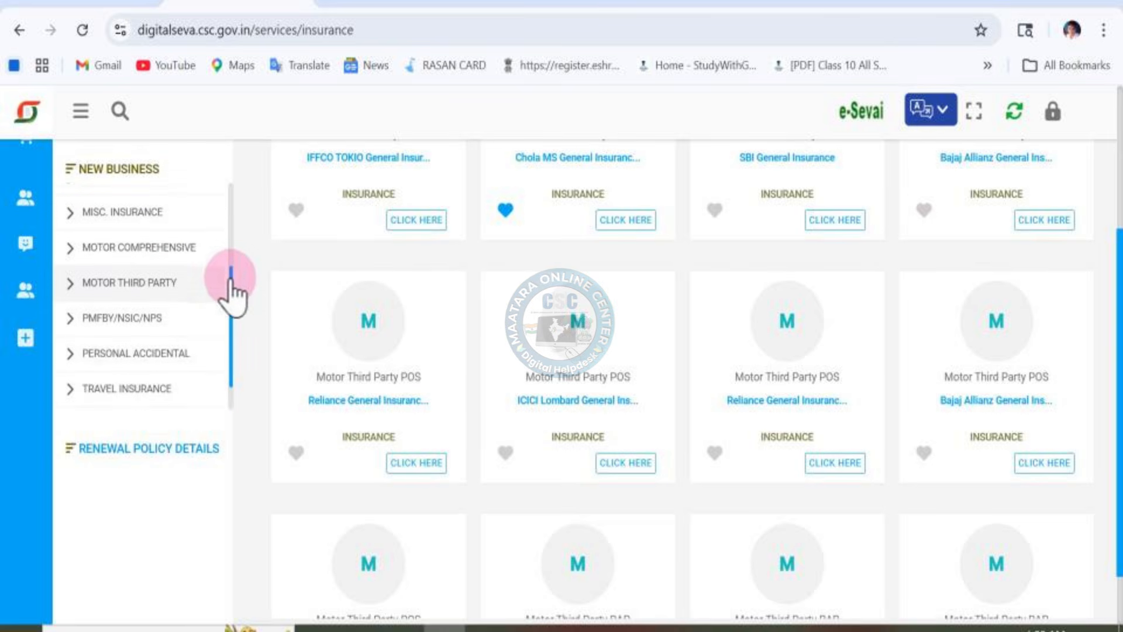
left_click(164, 286)
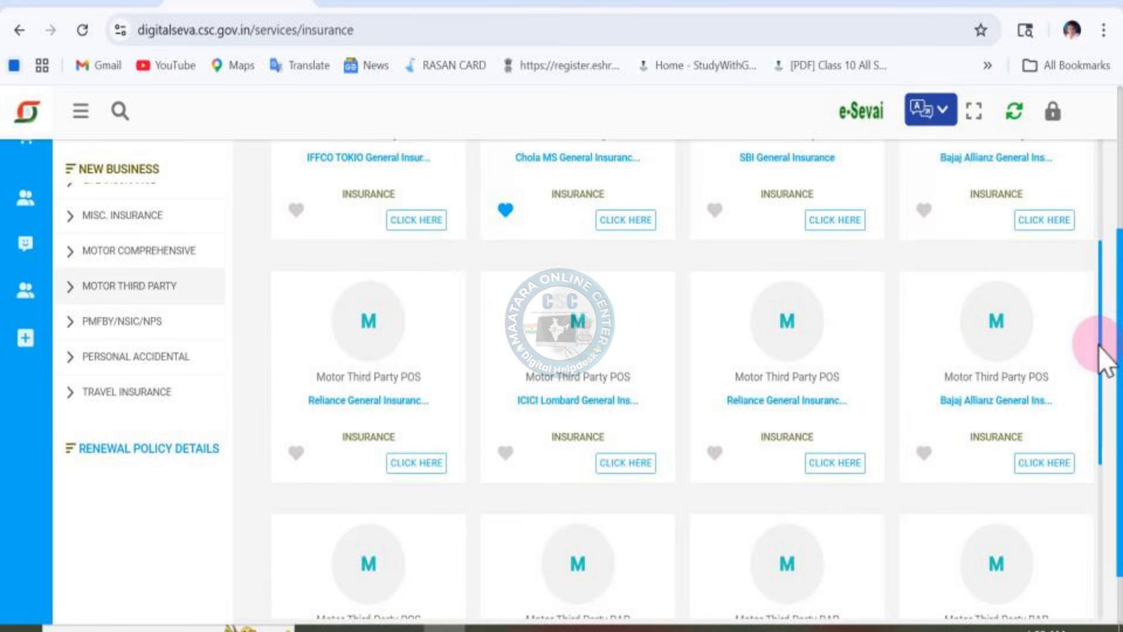
left_click_drag(1096, 359, 1099, 297)
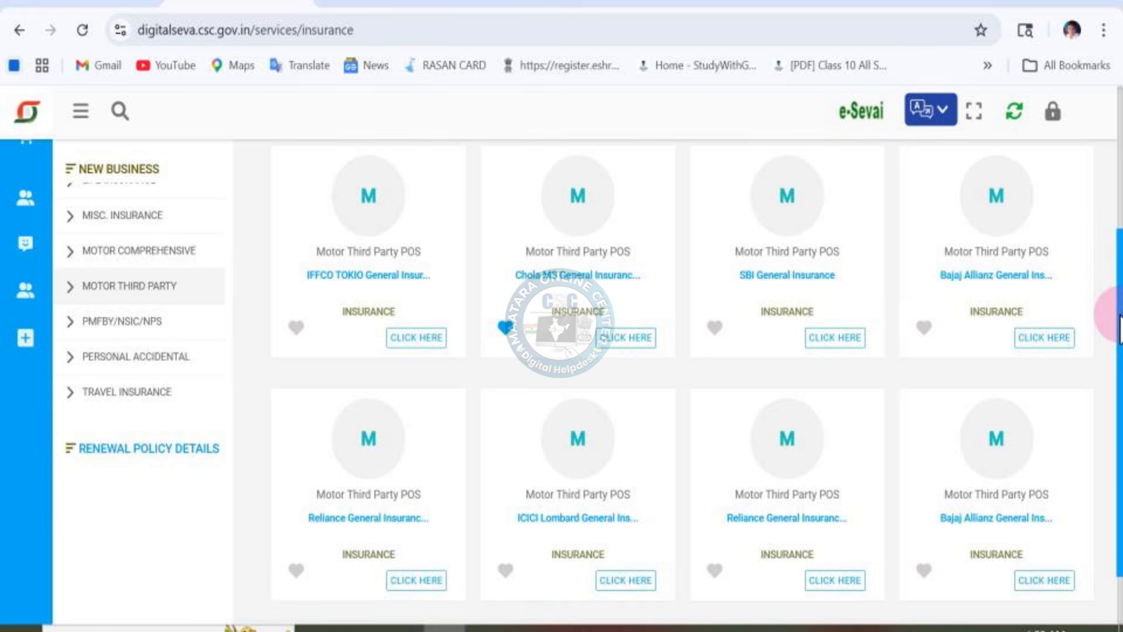
Step: Look through the Motor Third Party insurers, open the ICICI Lombard POS service and read its notice about ID activation
left_click_drag(1119, 328, 1117, 162)
scroll(1091, 384, "up", 5)
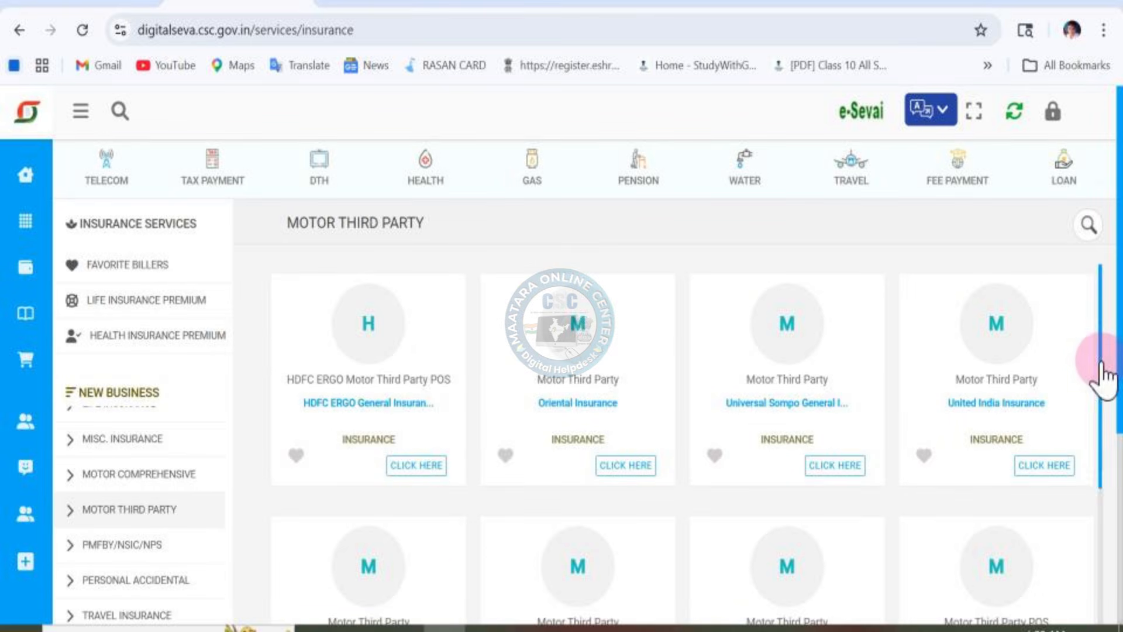
left_click_drag(1099, 338, 1093, 451)
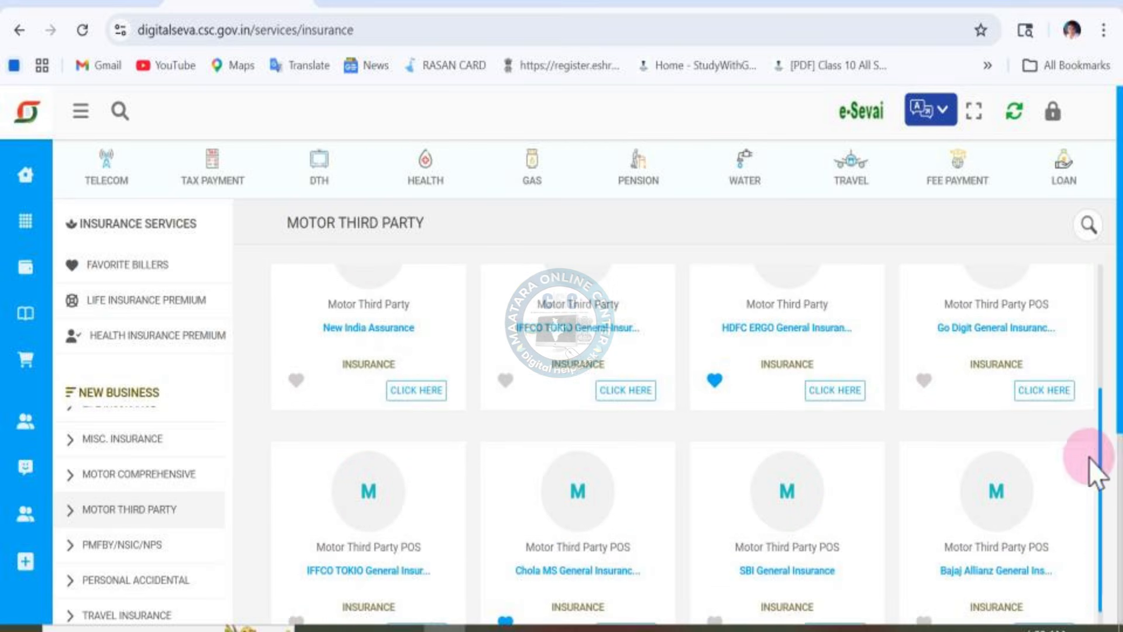
left_click_drag(1110, 388, 1116, 481)
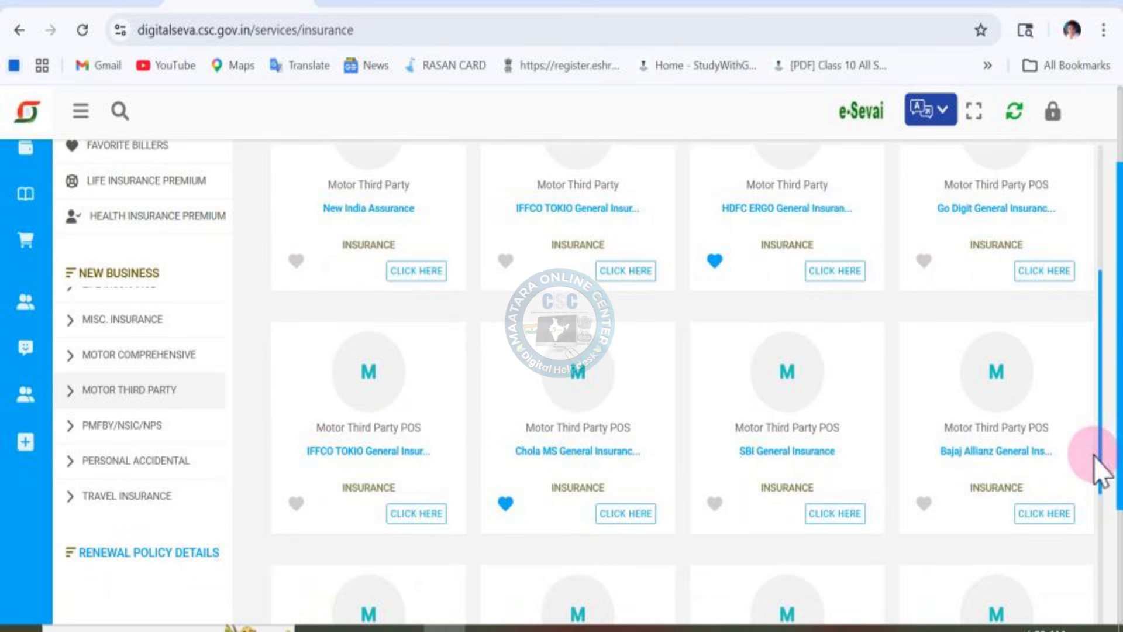
left_click_drag(1101, 414, 1082, 449)
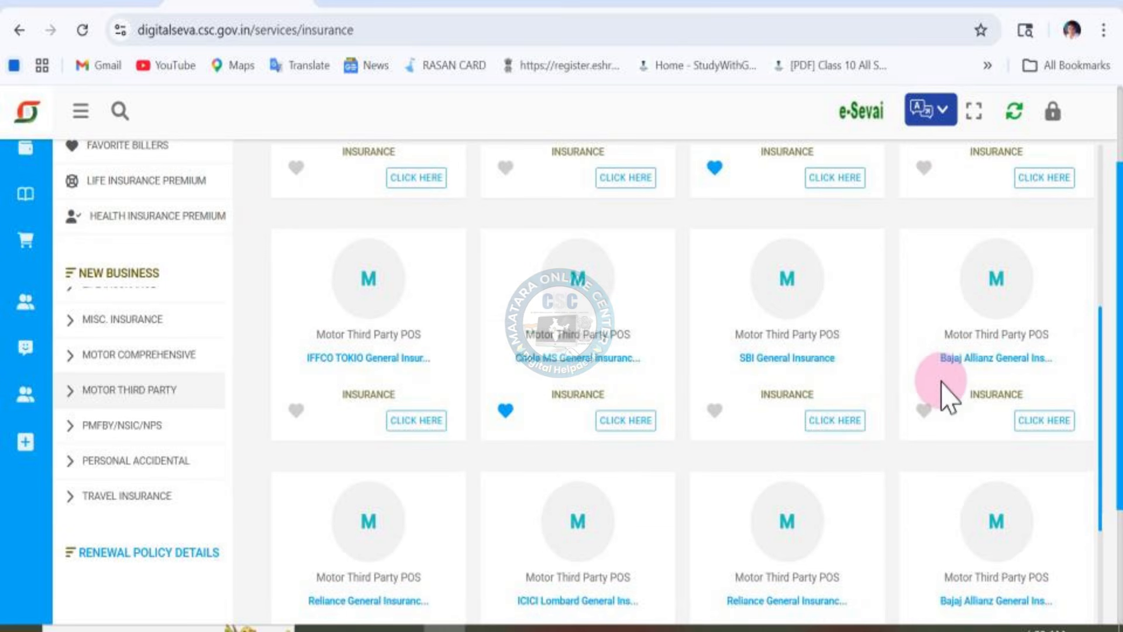
left_click_drag(1102, 387, 1098, 435)
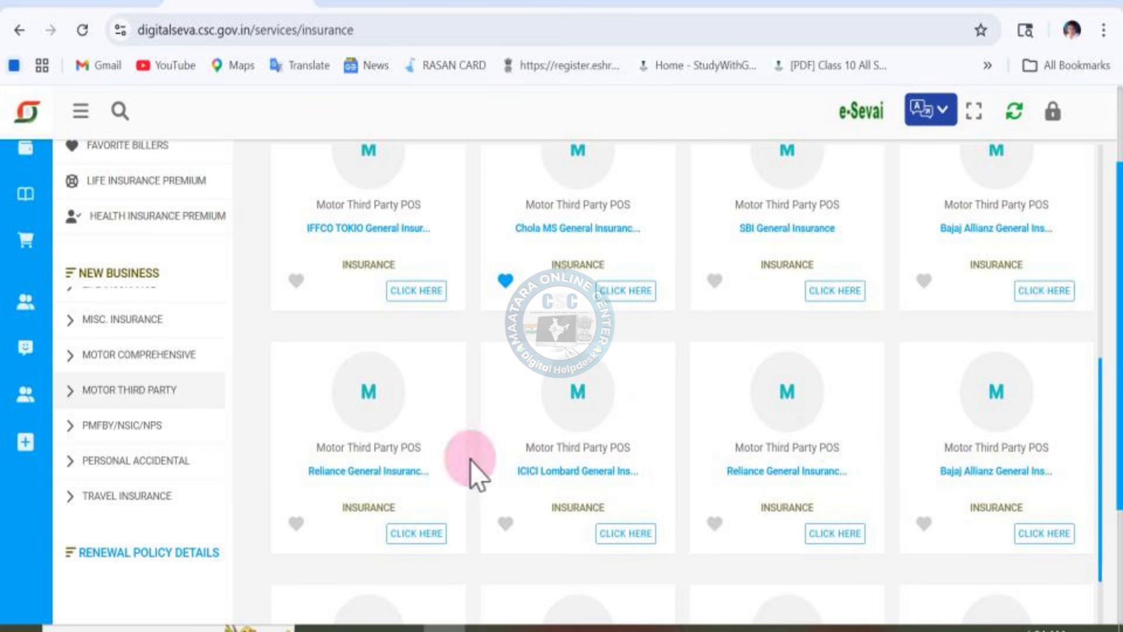
left_click(624, 534)
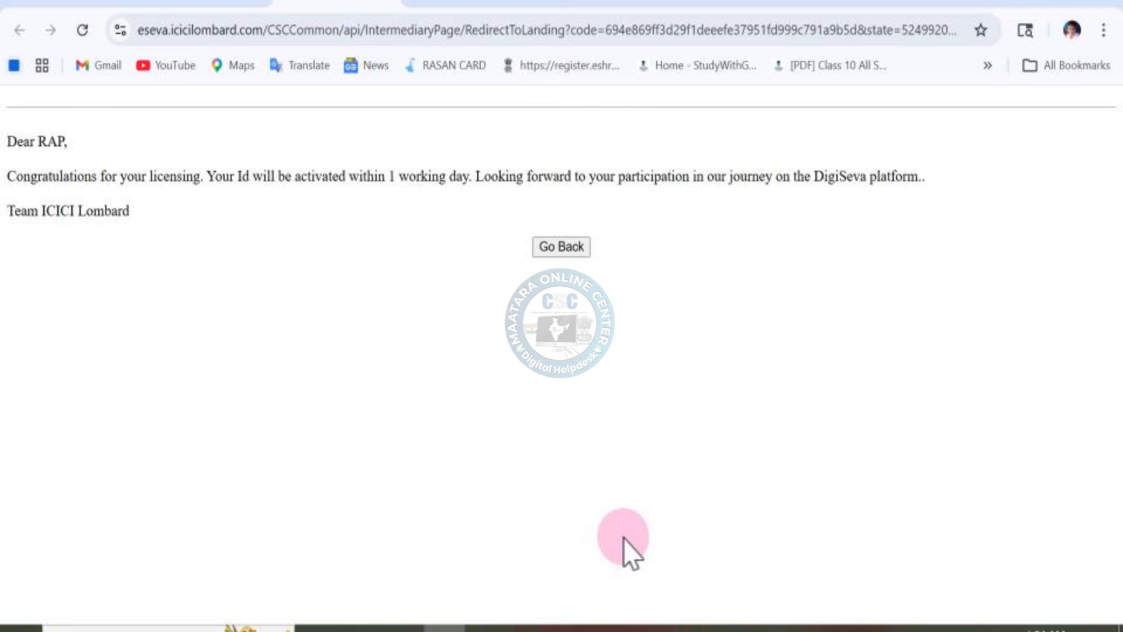
left_click_drag(214, 176, 481, 177)
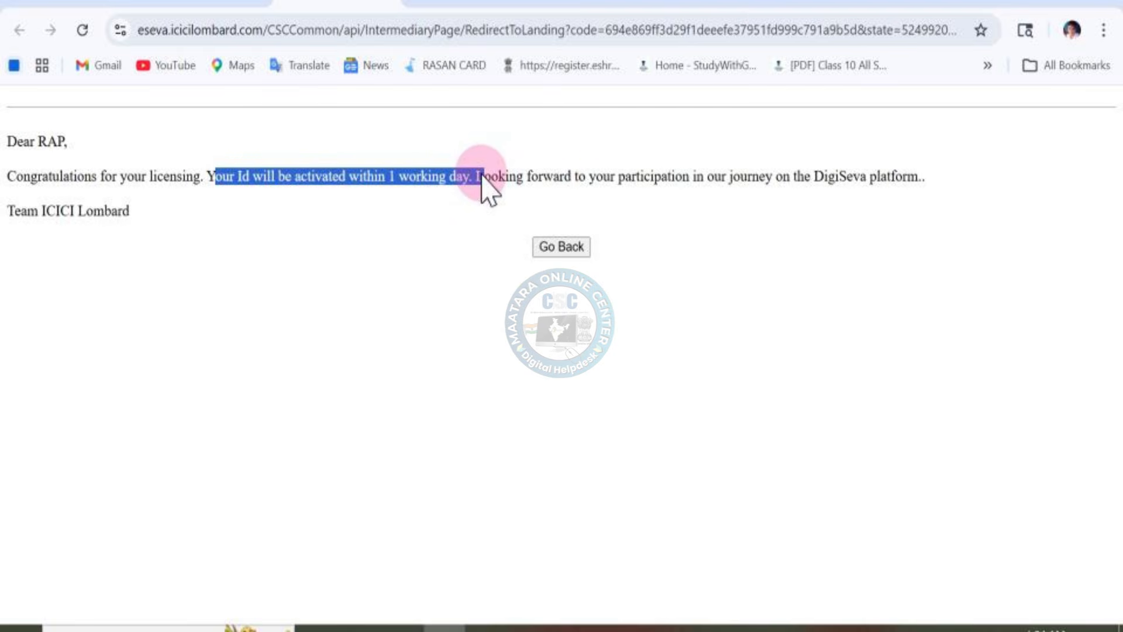
Step: Return to the Digital Seva insurer list and open the SBI General Insurance Motor Third Party POS service
left_click(219, 7)
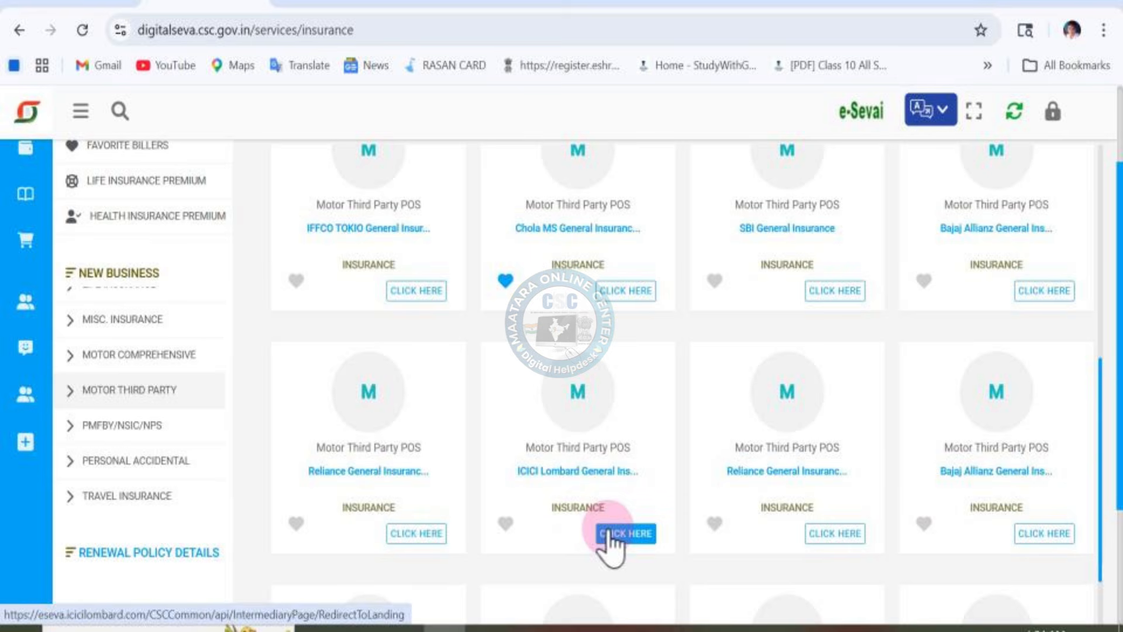
left_click(1100, 476)
scroll(1098, 476, "up", 1)
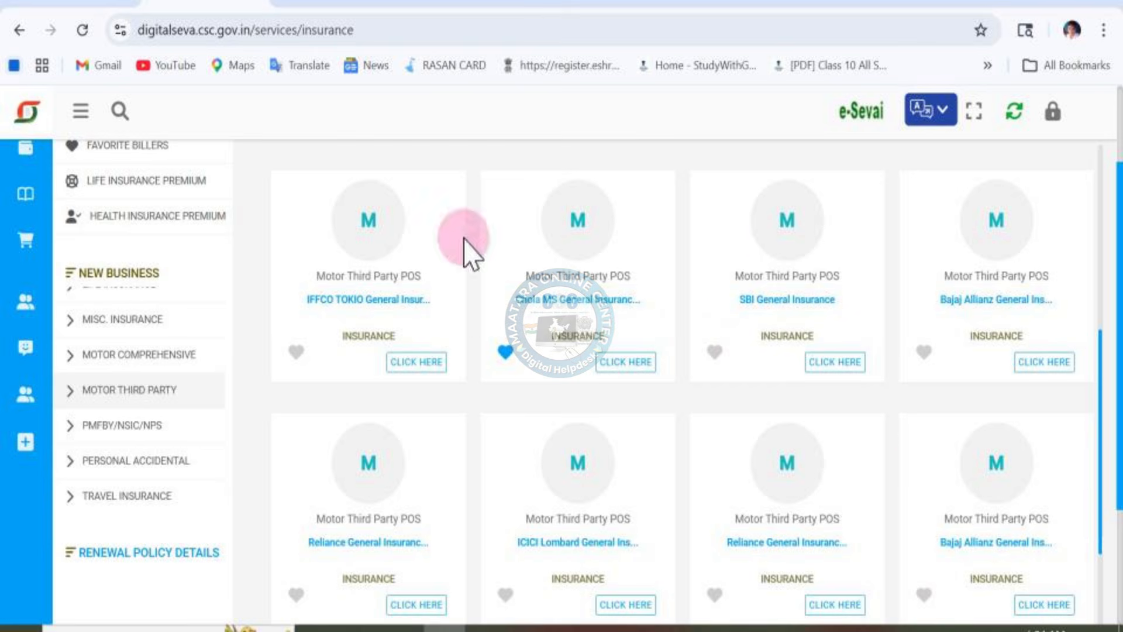
left_click(857, 368)
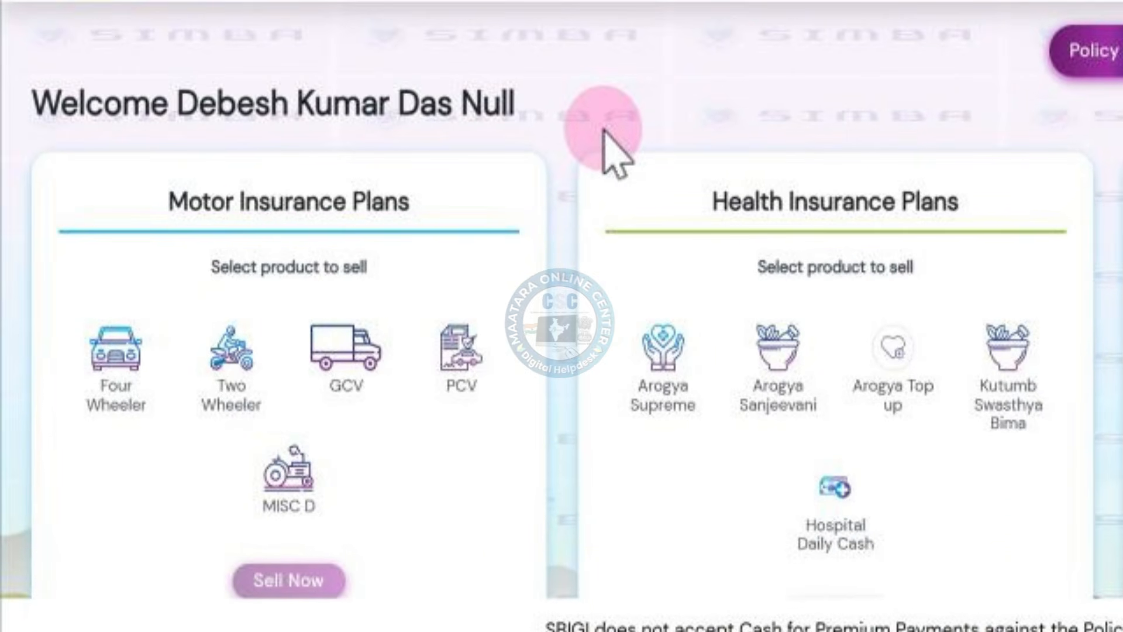
Step: Start a Two Wheeler sale under Motor Insurance Plans and proceed with the prefilled branch details
left_click(231, 374)
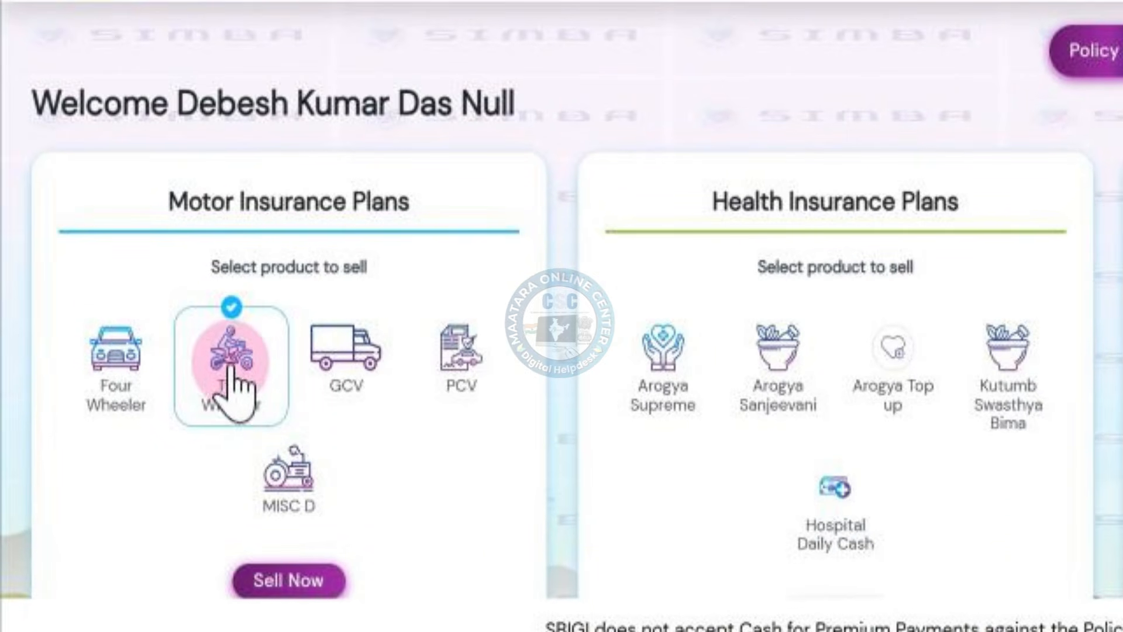
left_click(311, 582)
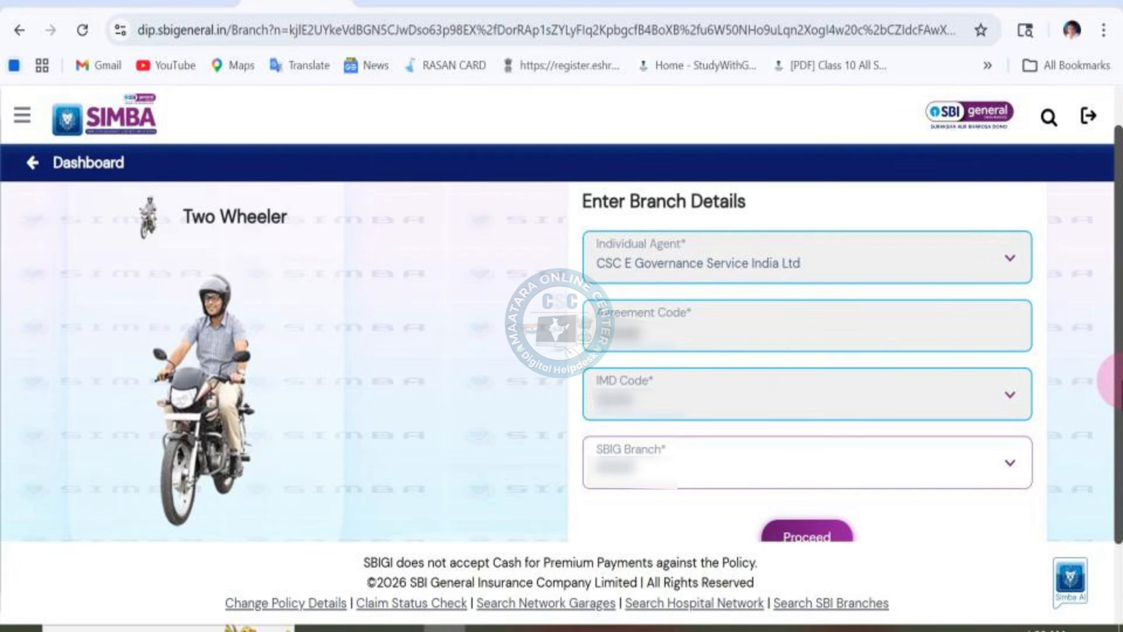
left_click(830, 538)
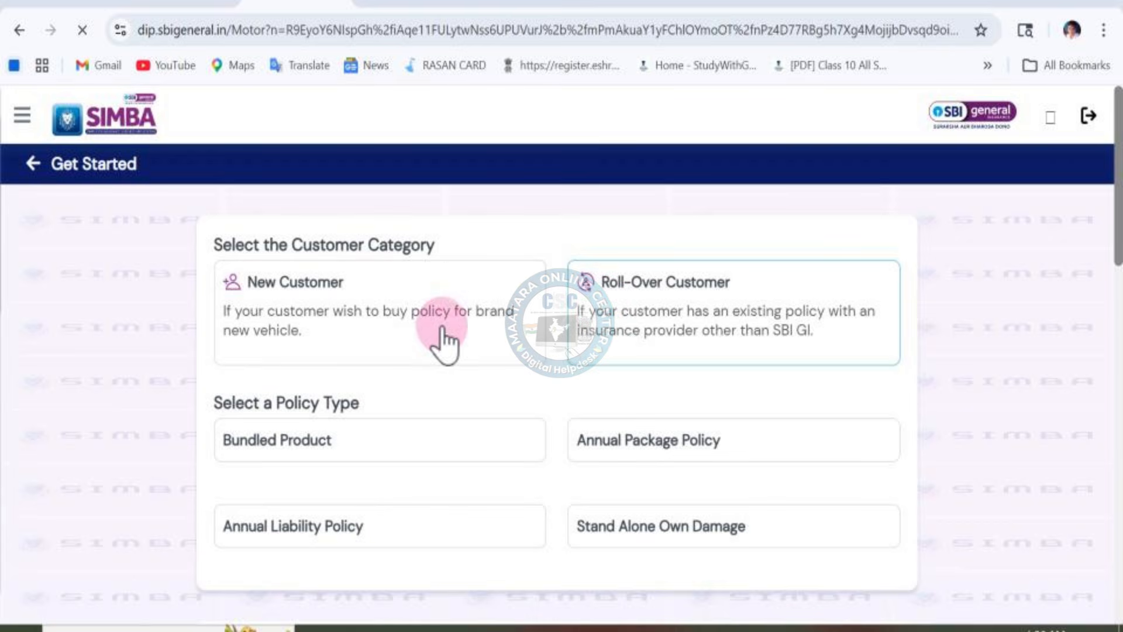
Step: Choose the Roll-Over Customer category and review its policy types, customer types and vehicle registration fields
left_click(424, 342)
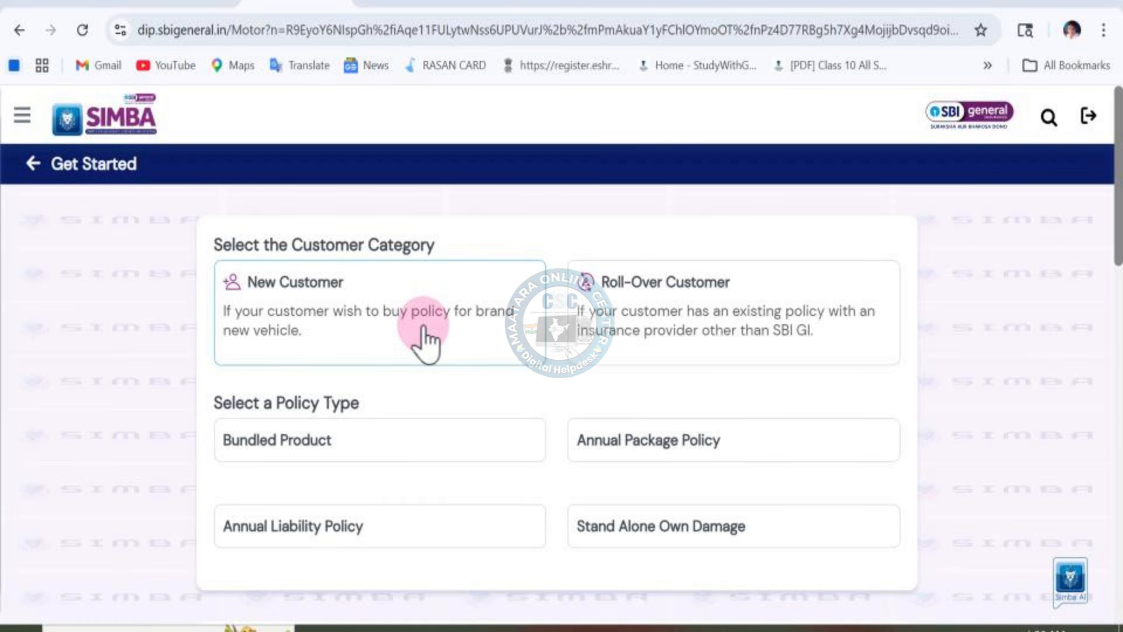
left_click(683, 342)
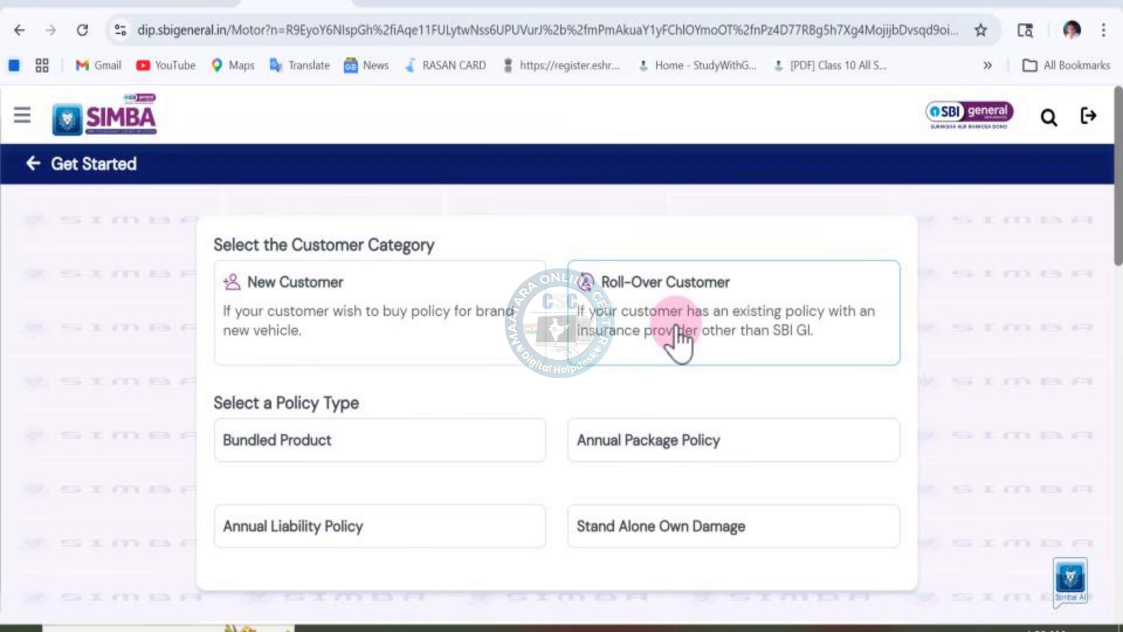
scroll(672, 337, "down", 3)
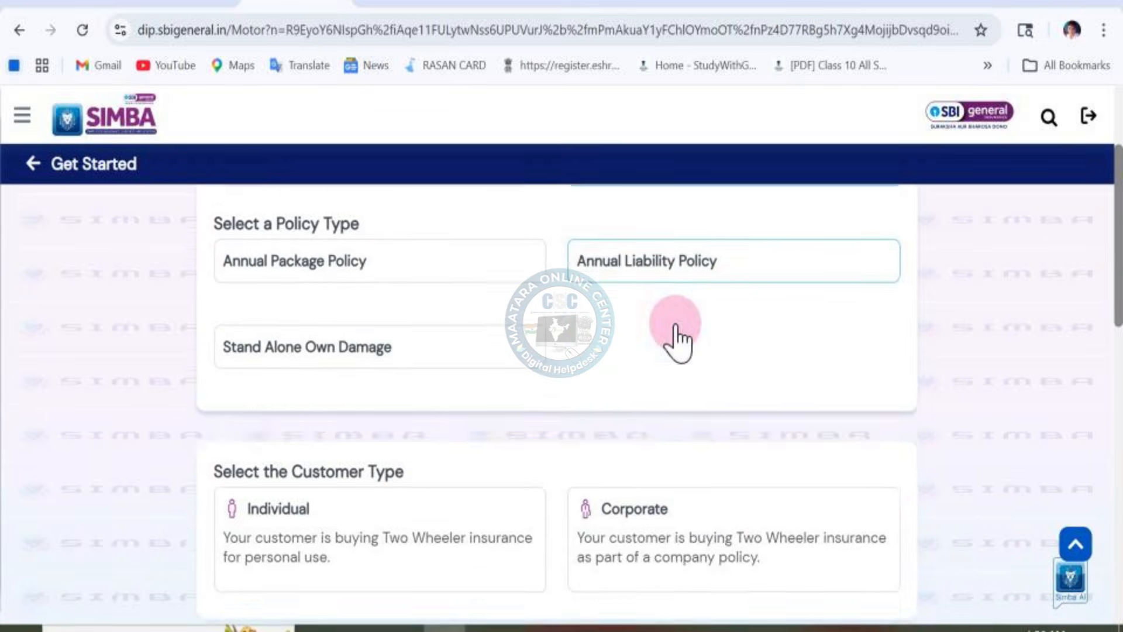
left_click_drag(1118, 278, 1118, 213)
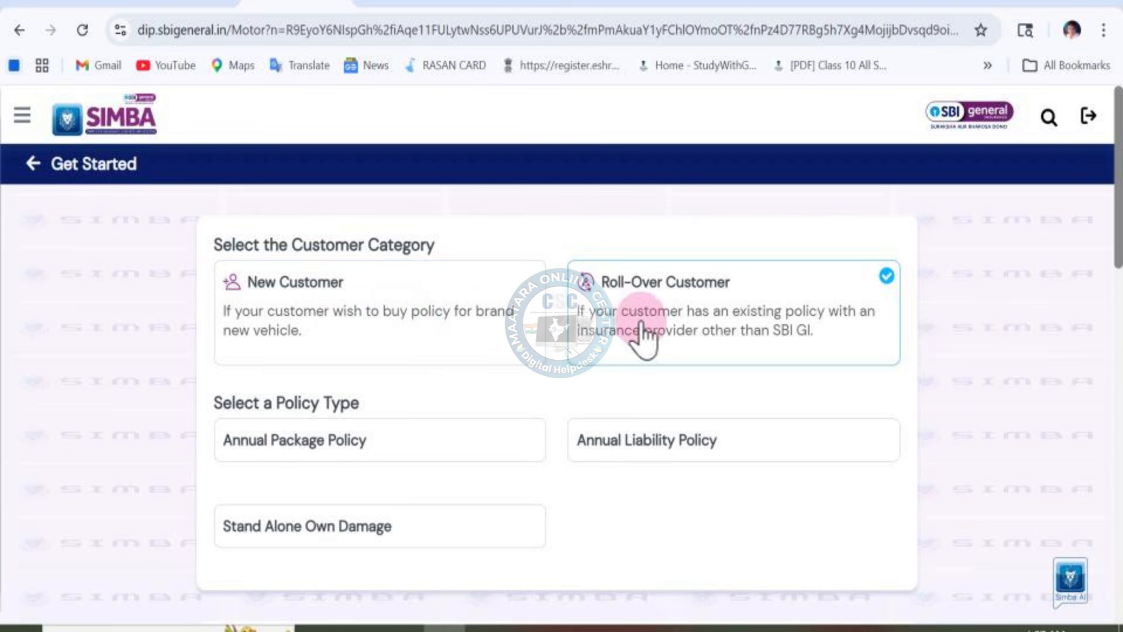
scroll(1110, 316, "down", 5)
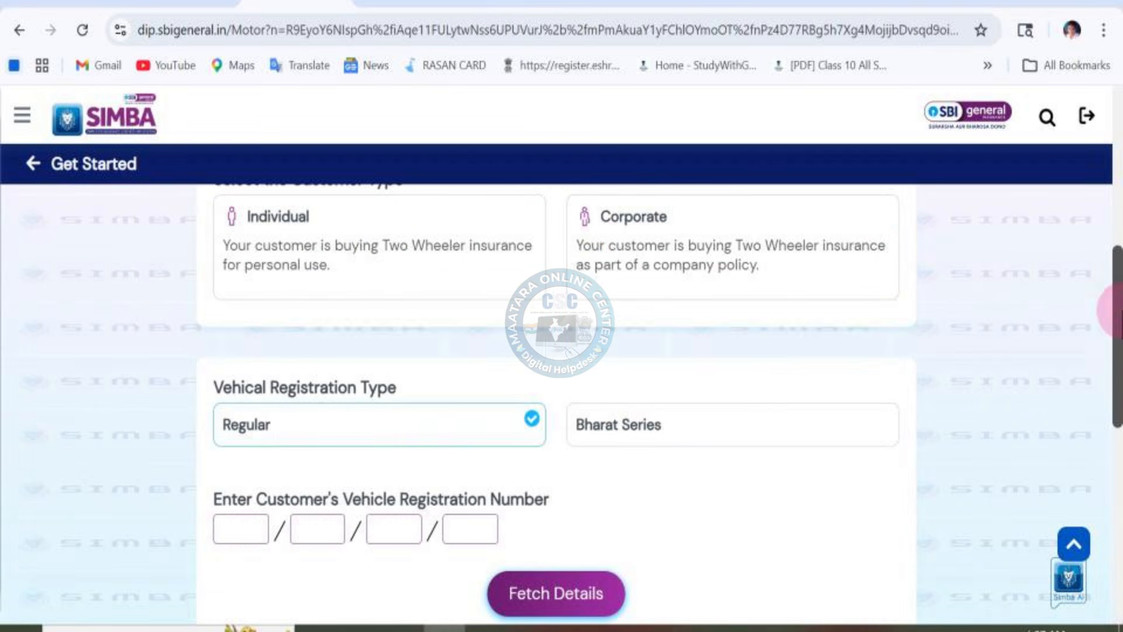
left_click_drag(1121, 233, 1118, 140)
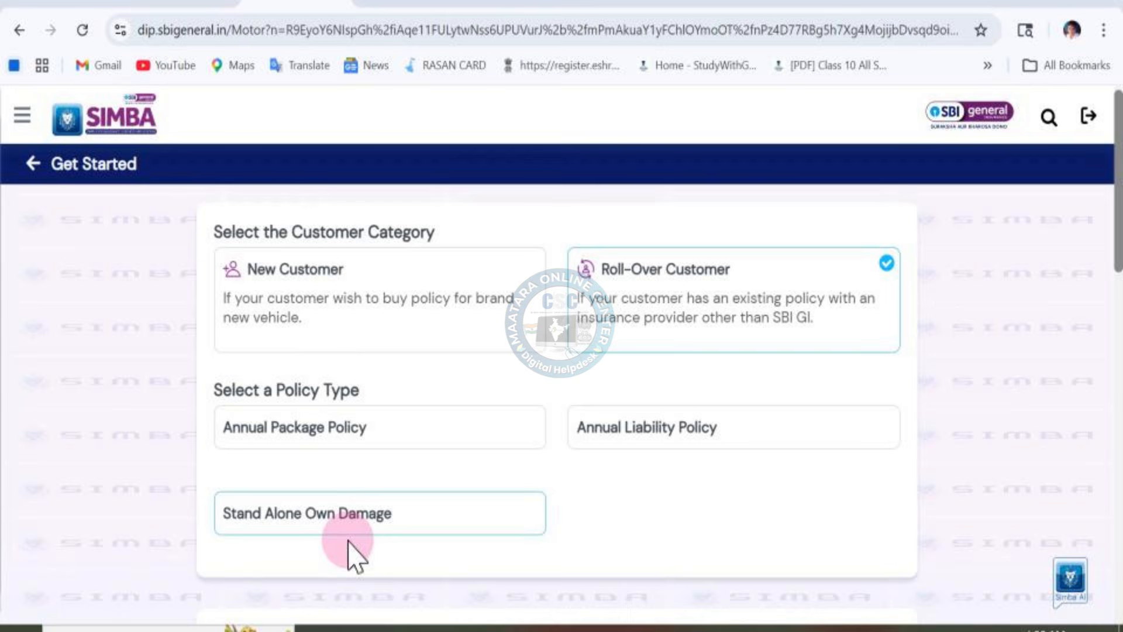
Step: Choose the New Customer category with the Bundled Product policy type and look over its vehicle details form
left_click(346, 304)
left_click_drag(1117, 297, 1117, 219)
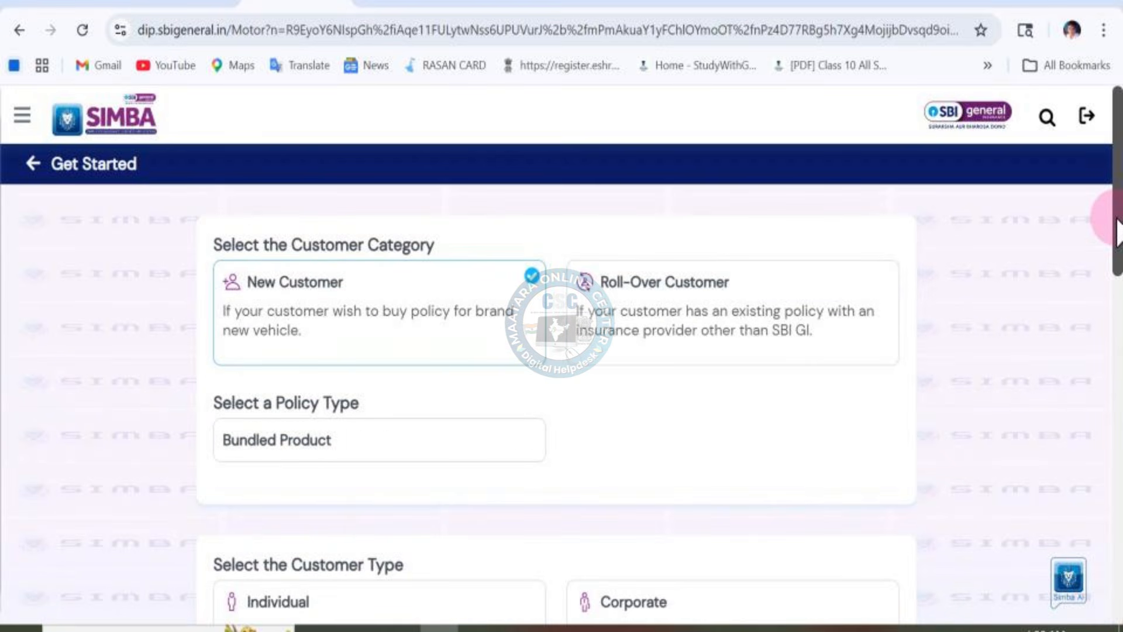
left_click(330, 449)
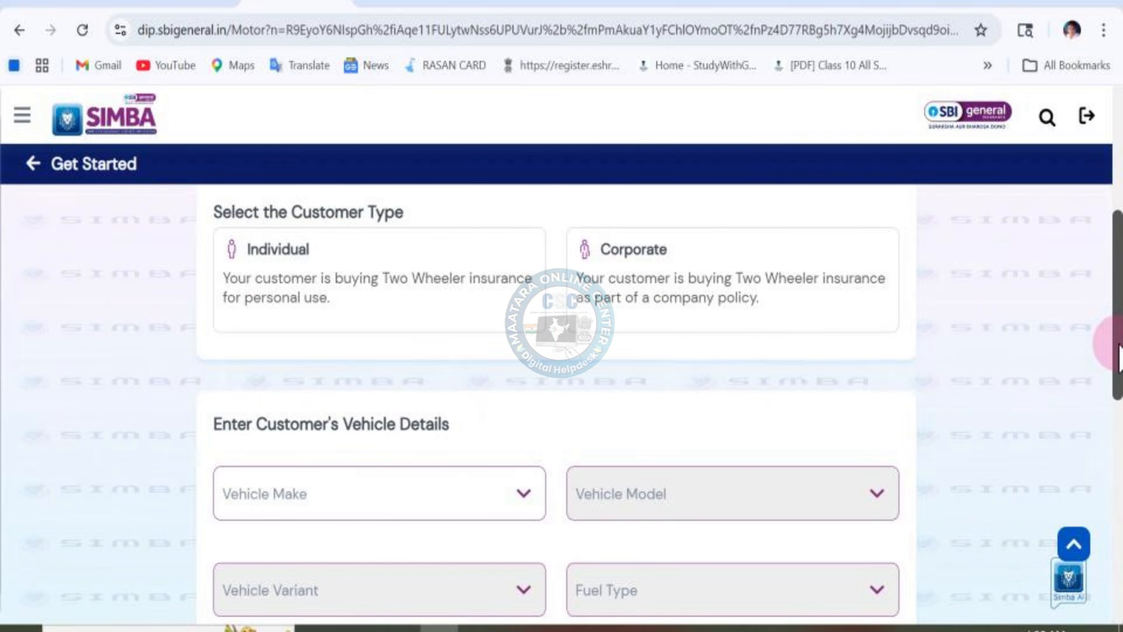
left_click_drag(1118, 357, 1118, 226)
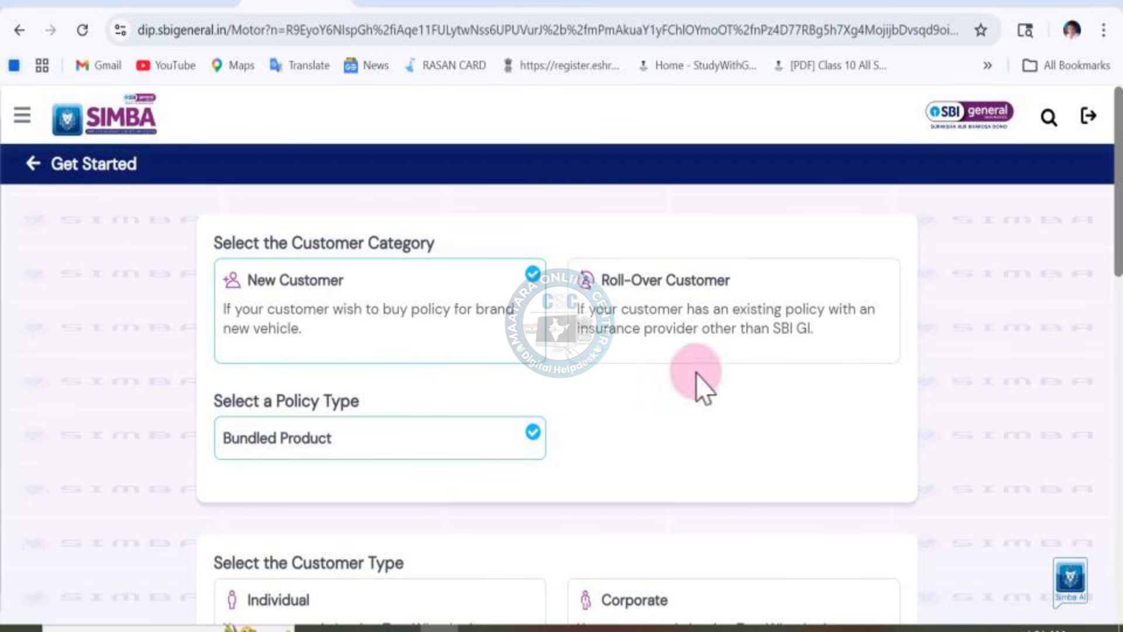
Step: Set the customer category to Roll-Over Customer and the policy type to Annual Liability Policy
left_click(675, 310)
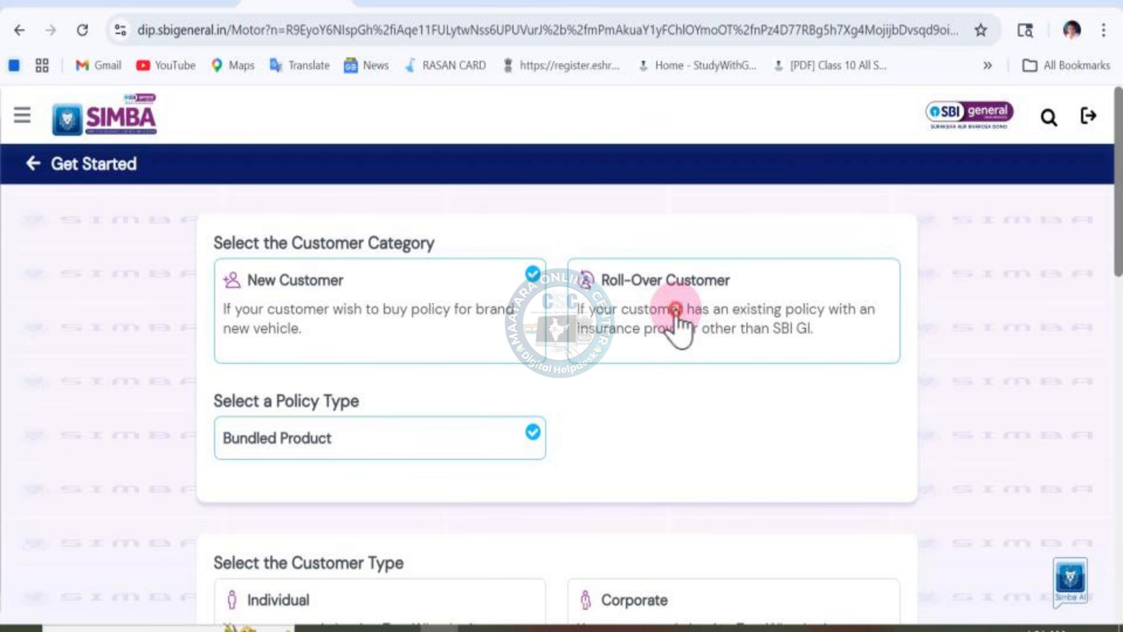
left_click_drag(1116, 282, 1116, 246)
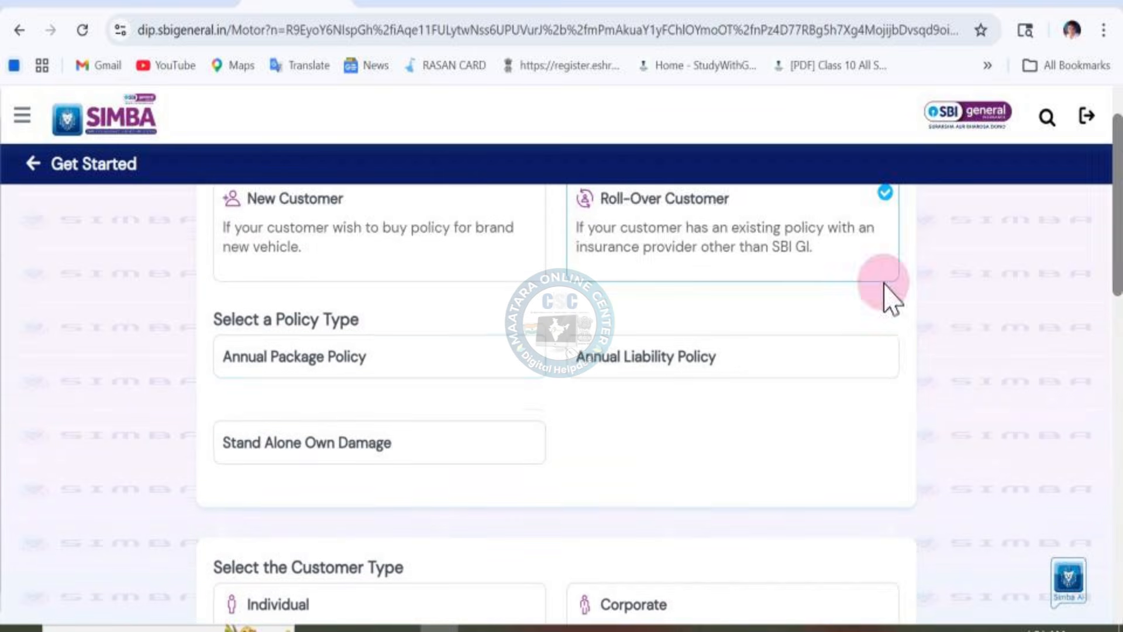
left_click(658, 362)
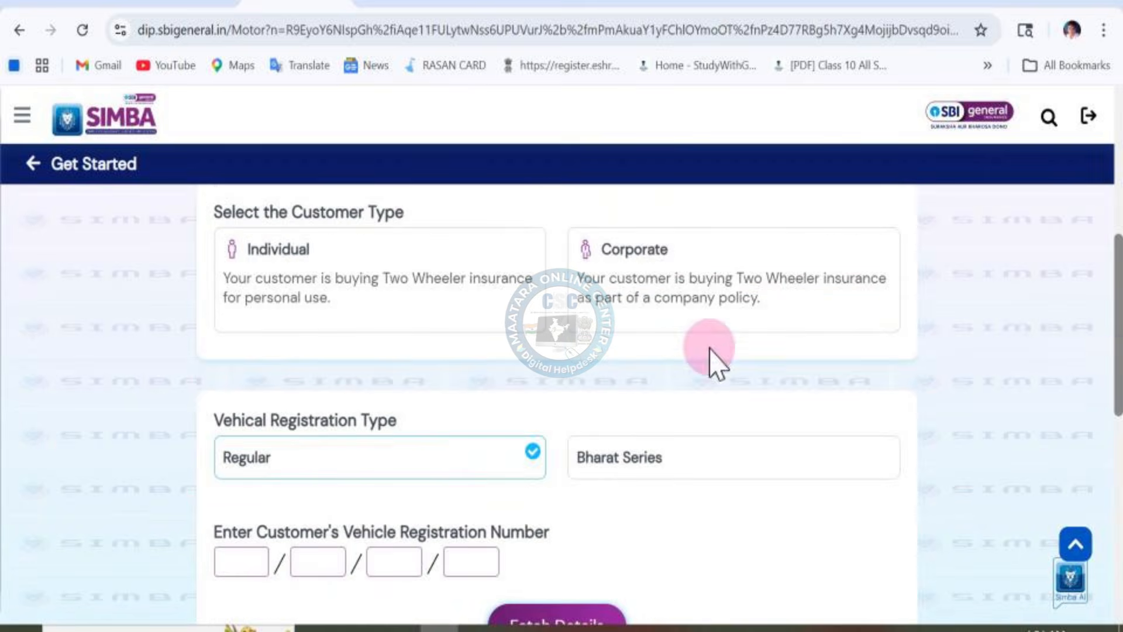
left_click_drag(1116, 350, 1119, 262)
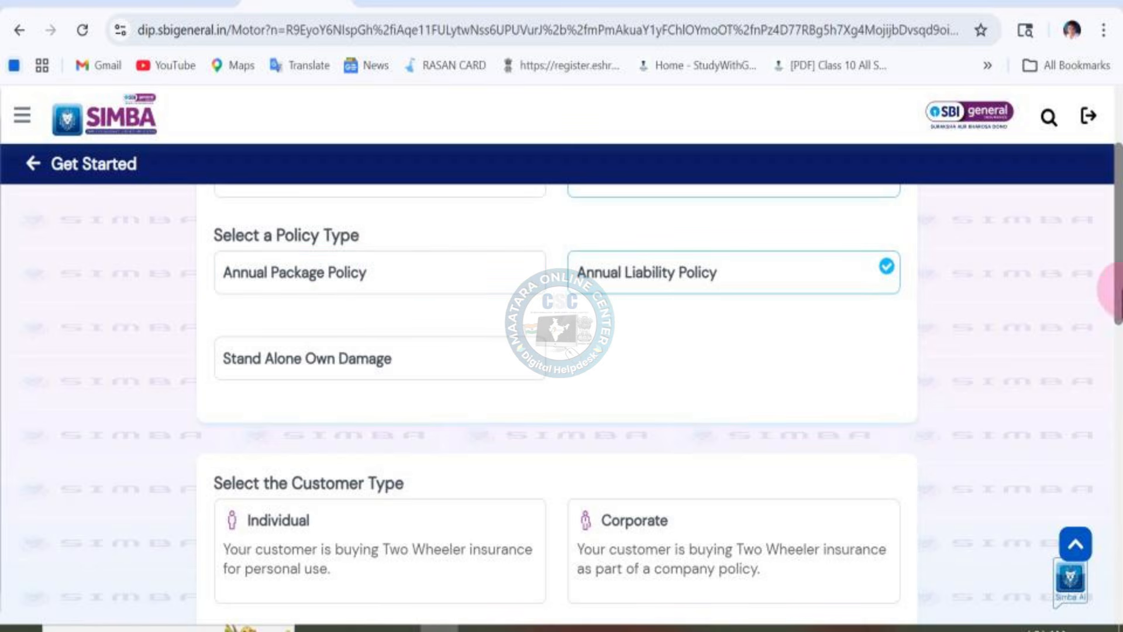
Step: Enter the customer's vehicle registration number under the Regular registration type and fetch the vehicle details
scroll(1111, 281, "down", 3)
scroll(1114, 304, "down", 1)
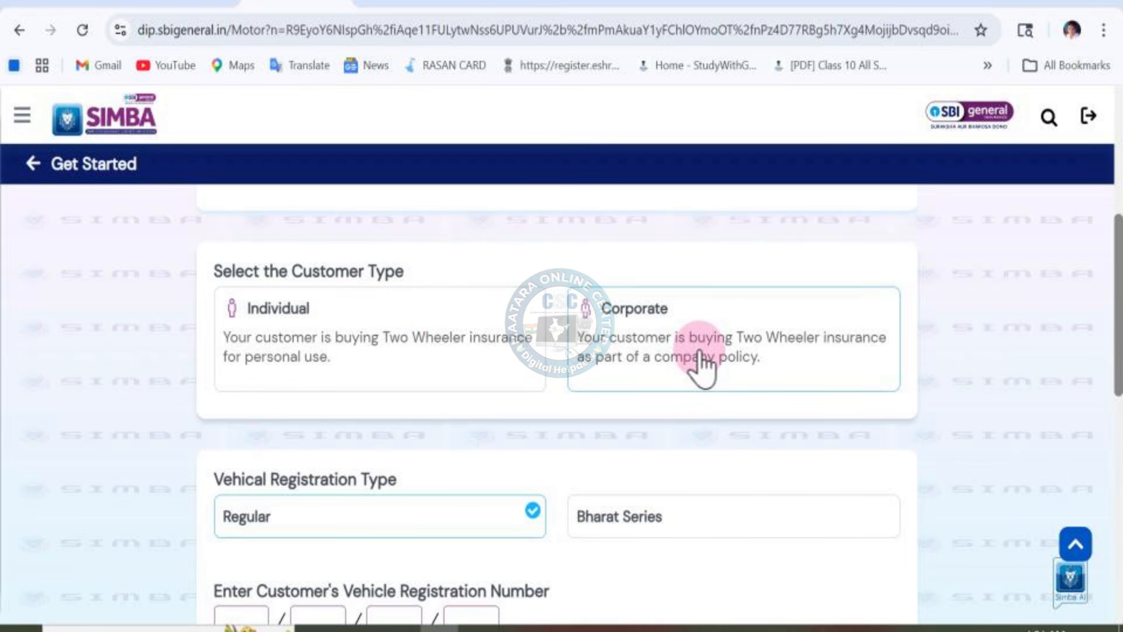
scroll(332, 346, "down", 6)
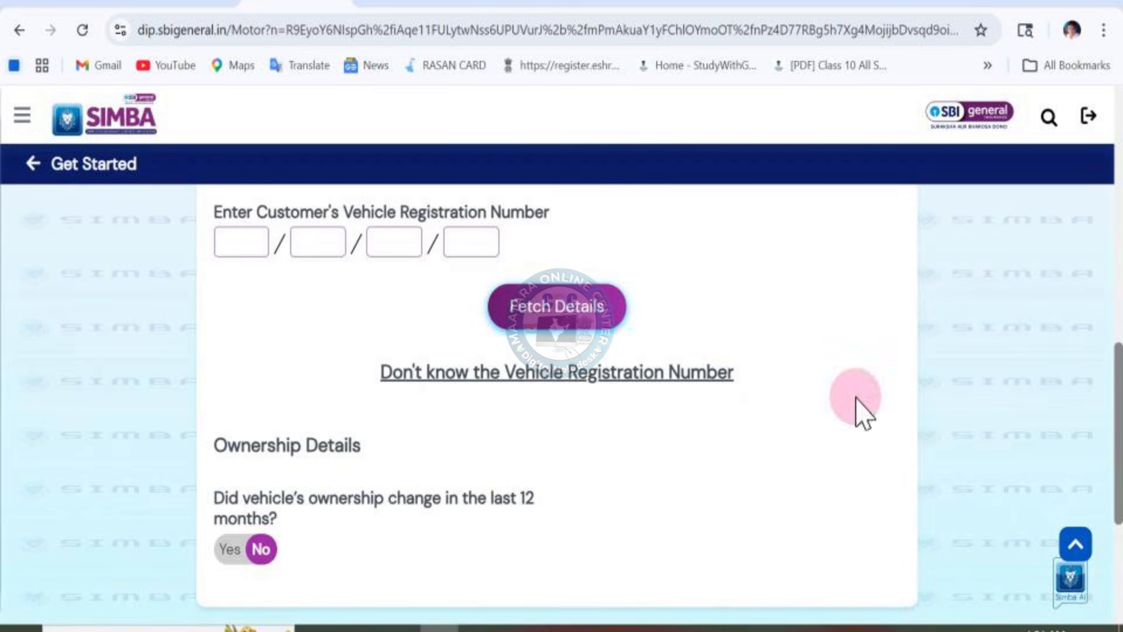
scroll(1114, 363, "up", 3)
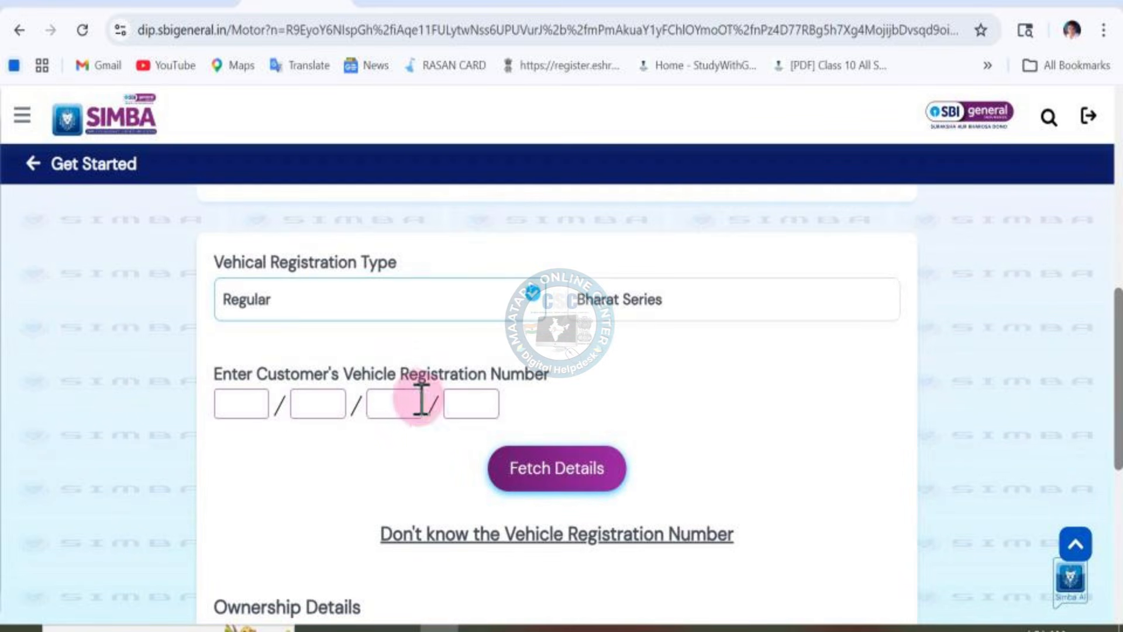
left_click(252, 407)
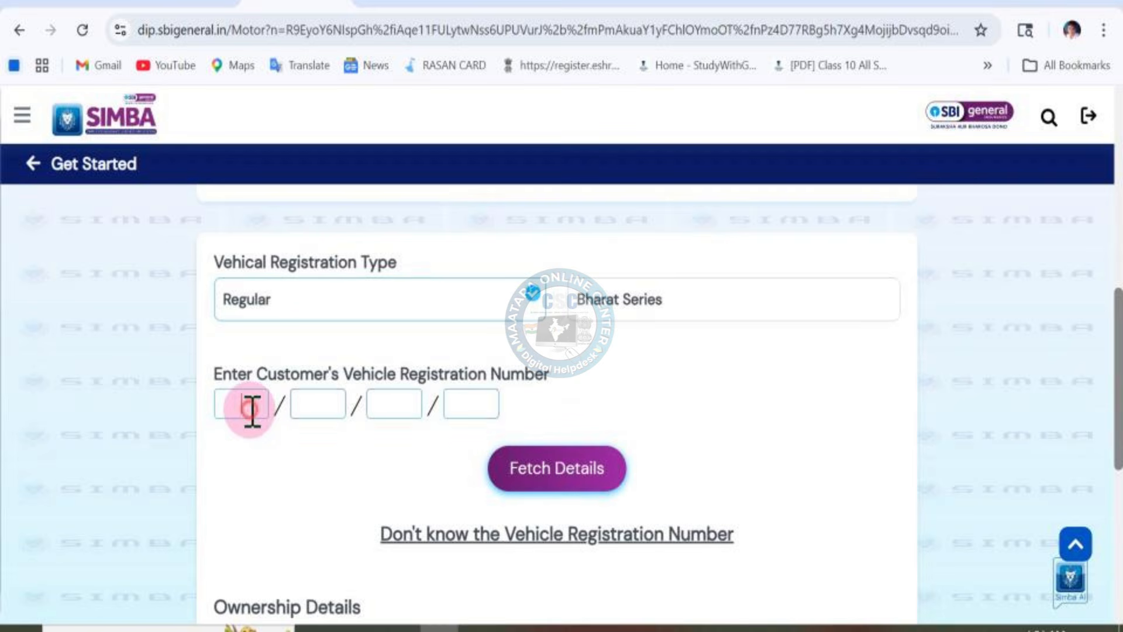
left_click(540, 472)
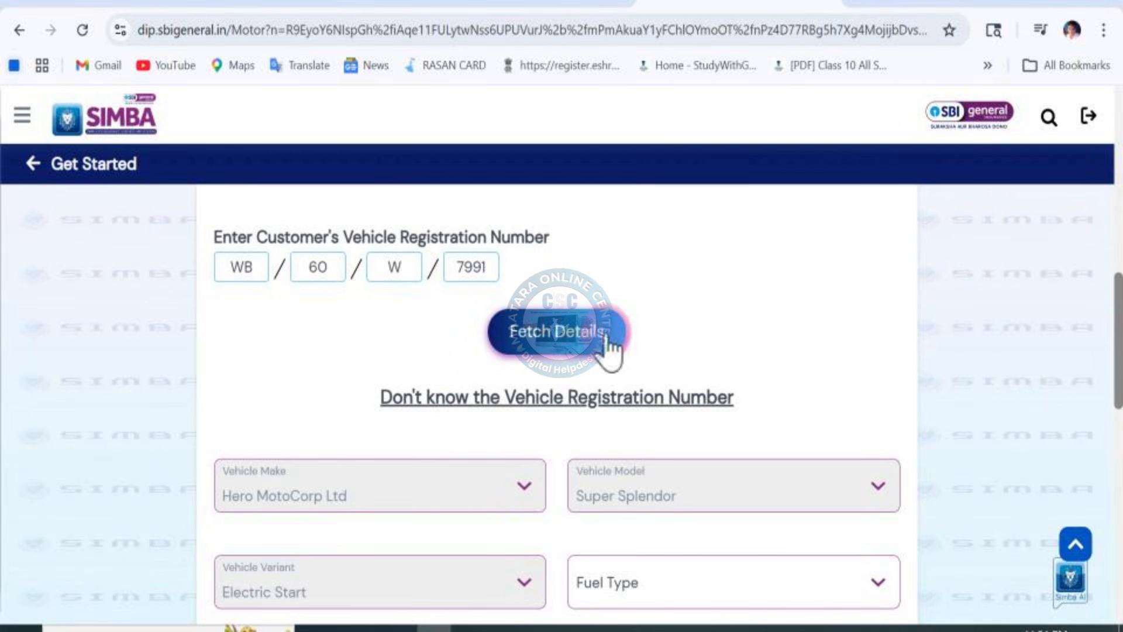
Step: Set the vehicle's fuel type to Petrol
left_click_drag(1116, 340, 1118, 401)
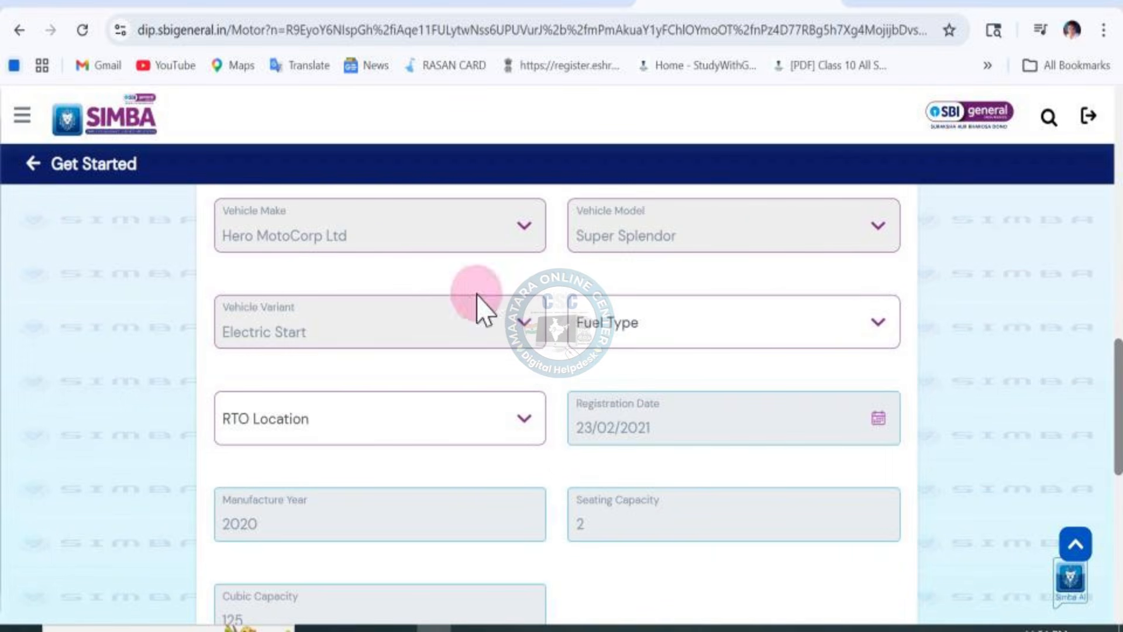
left_click(690, 336)
left_click(655, 462)
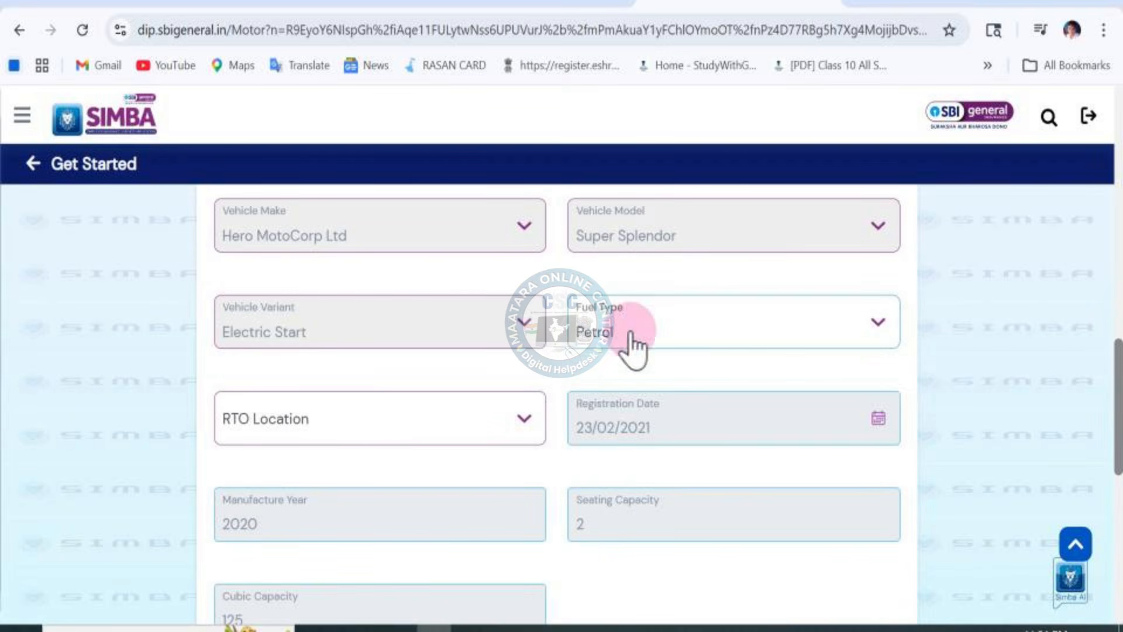
Step: Search the RTO locations for RAI and set the RTO Location to Raiganj (transport vehicles) - WB
left_click(493, 433)
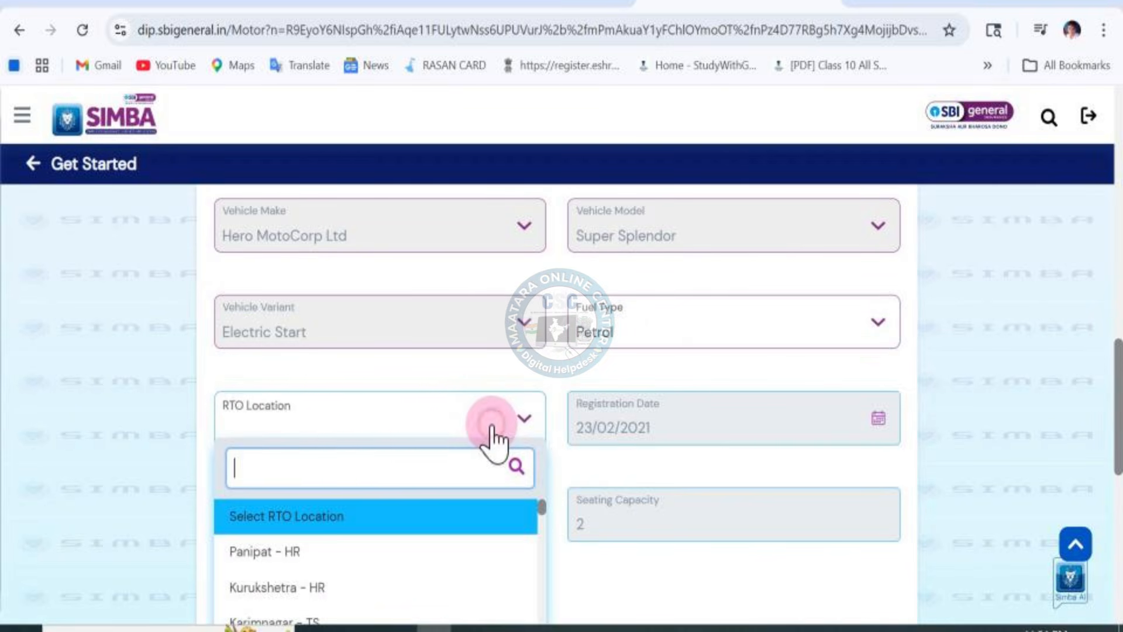
type("R")
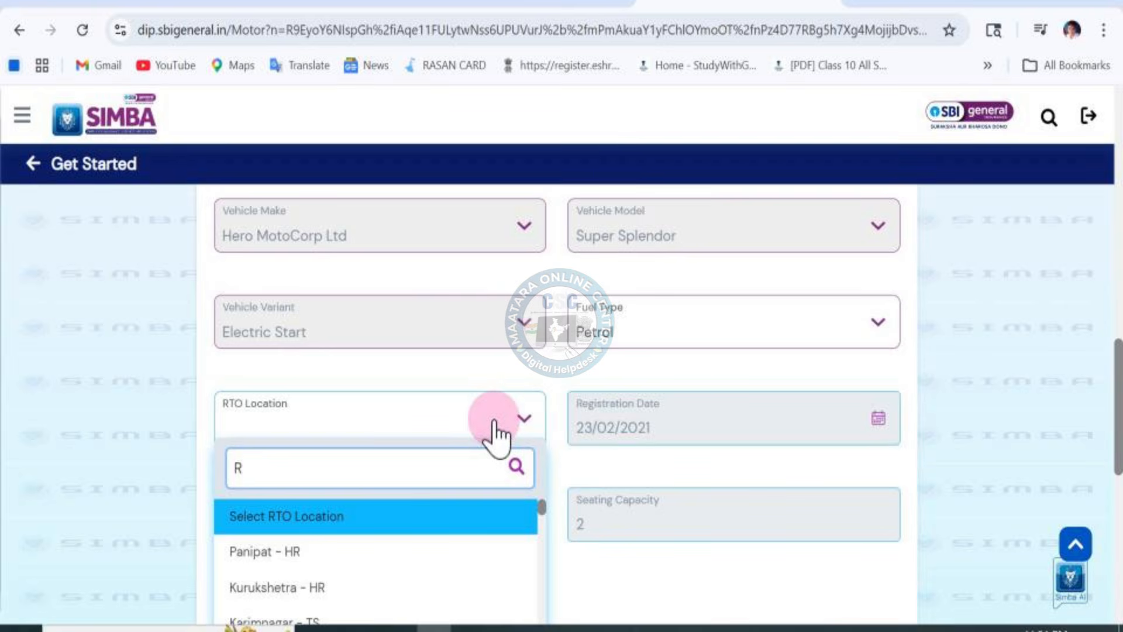
type("AI")
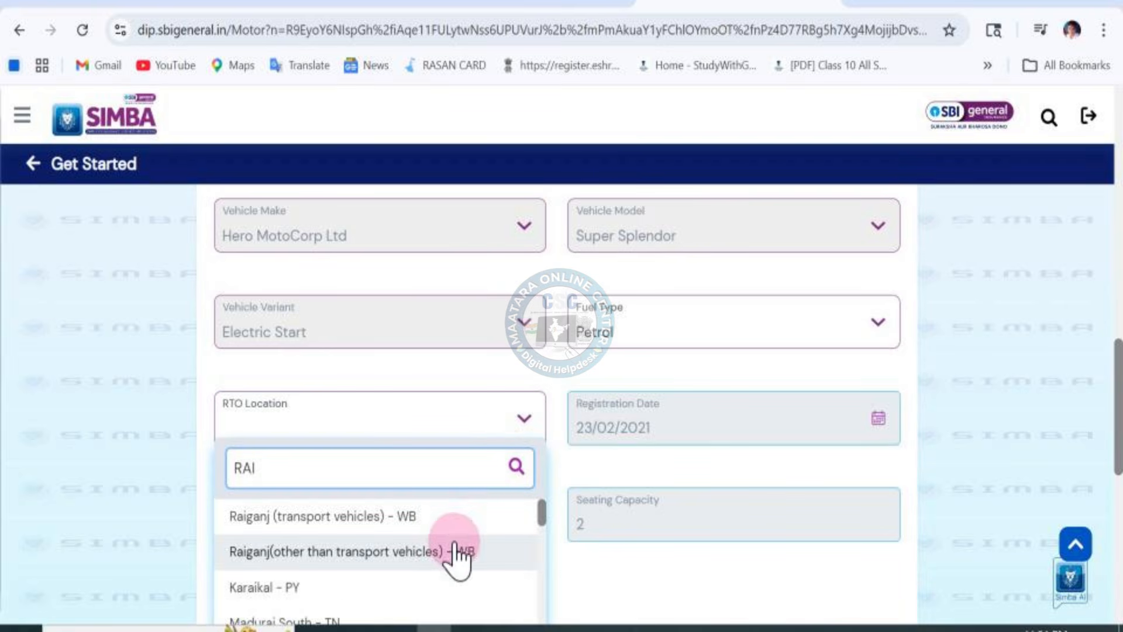
left_click(443, 520)
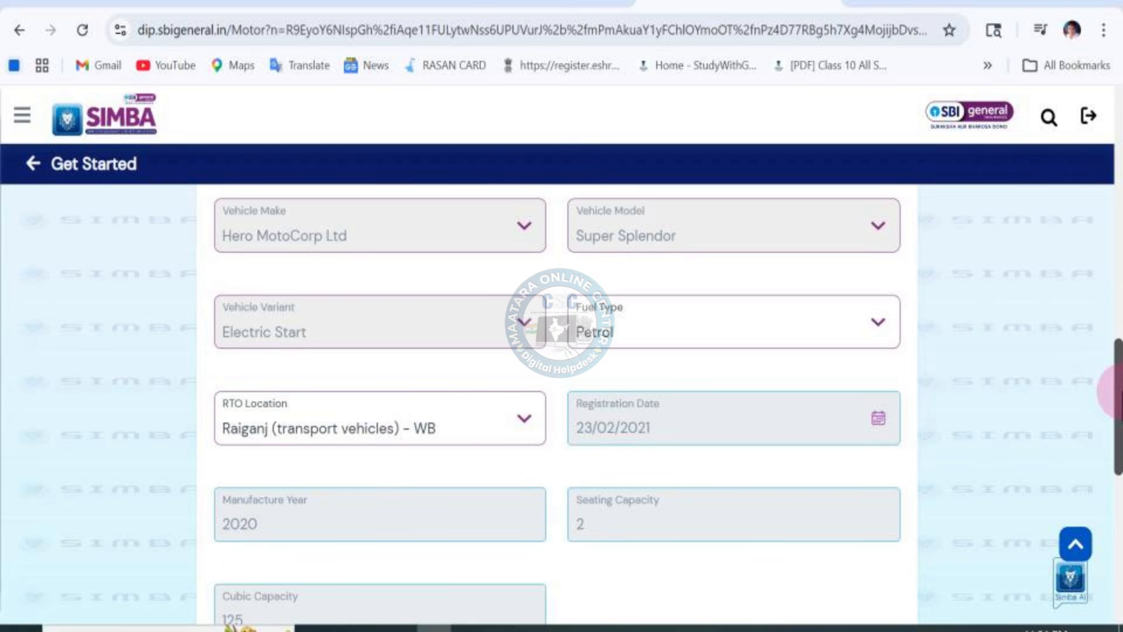
Step: Answer No to ownership change in the last 12 months and to having a valid insurance policy, and proceed to the recommended plans
left_click_drag(1118, 376, 940, 494)
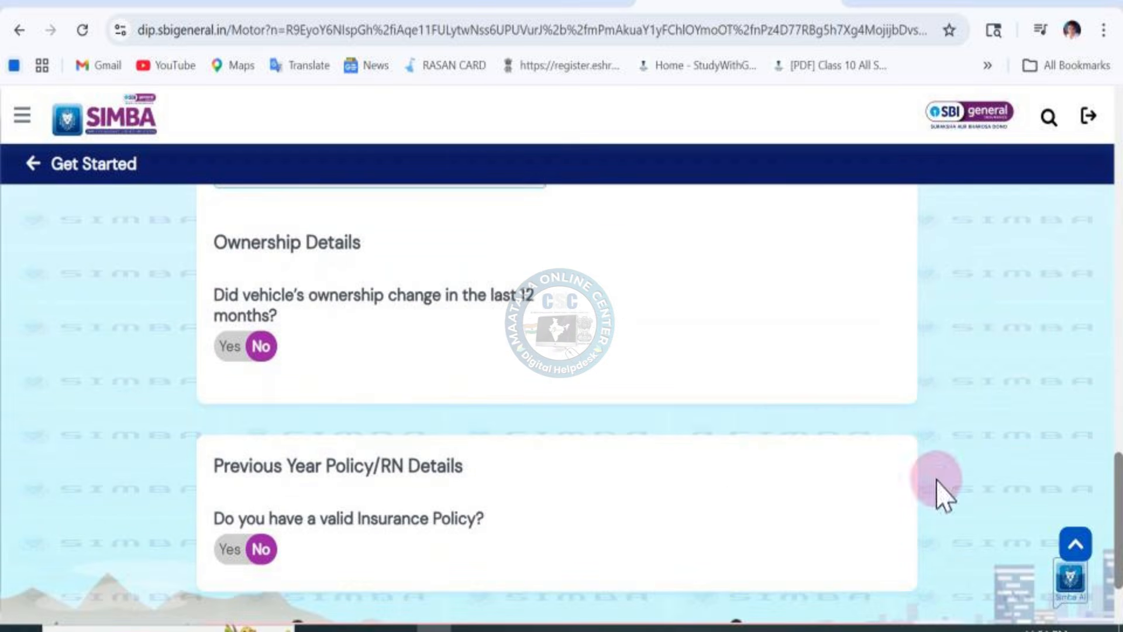
left_click_drag(295, 295, 564, 325)
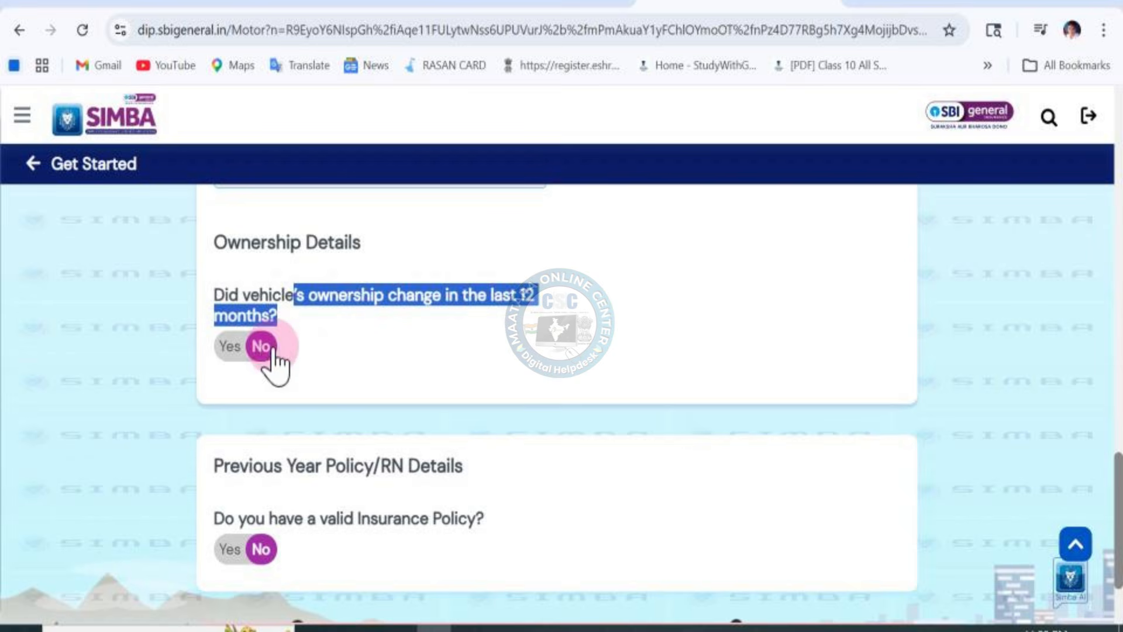
left_click(253, 347)
left_click(231, 346)
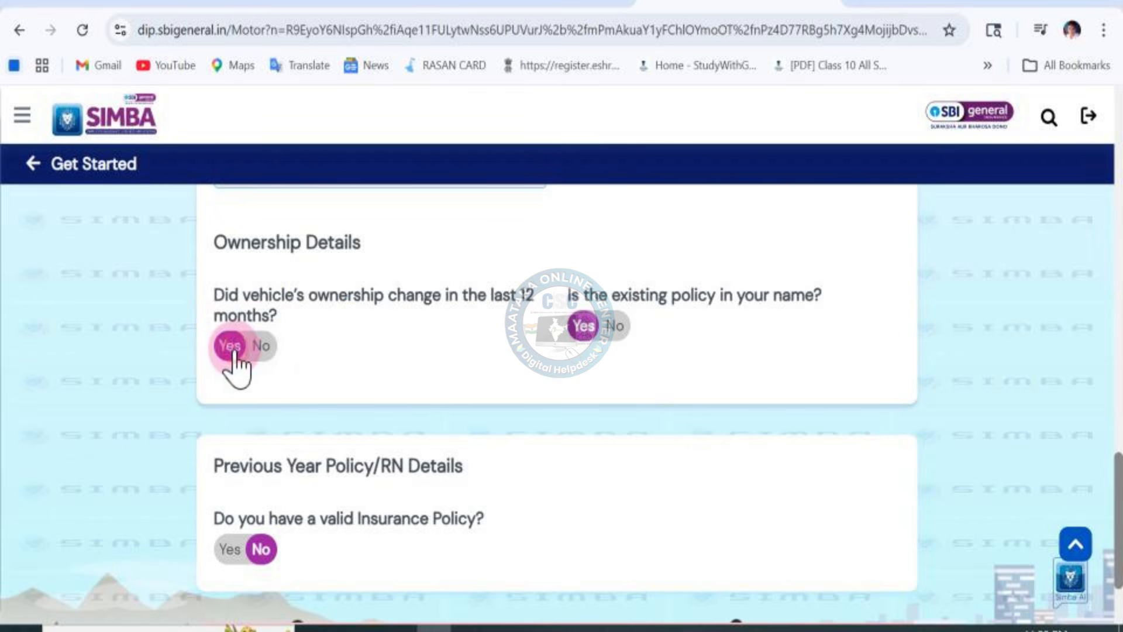
left_click(261, 346)
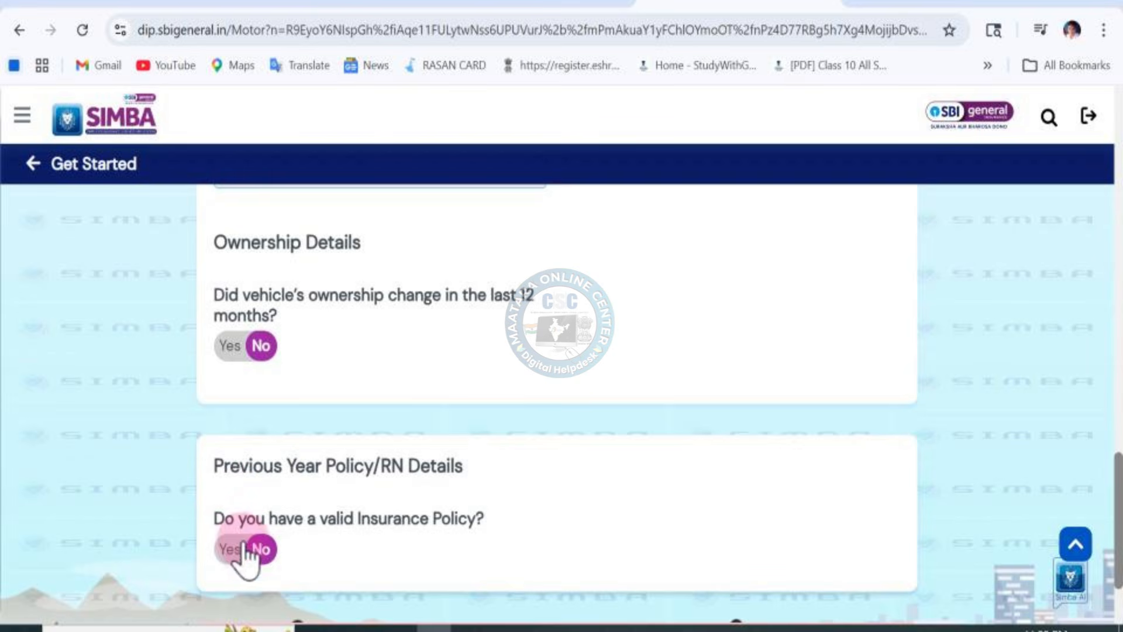
scroll(1117, 486, "down", 3)
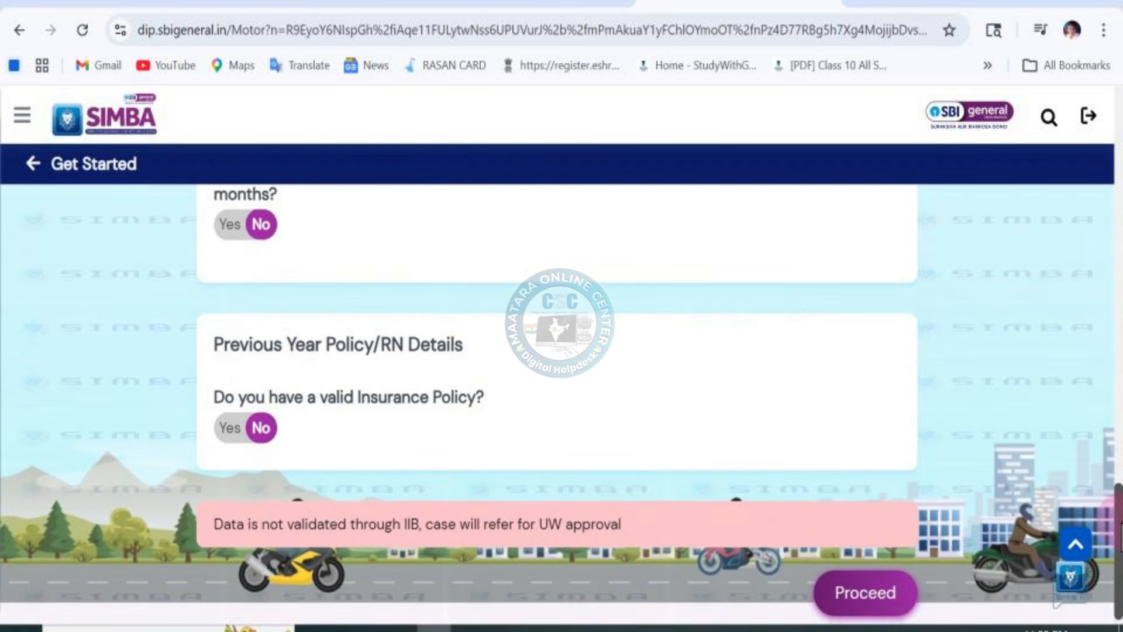
left_click(857, 581)
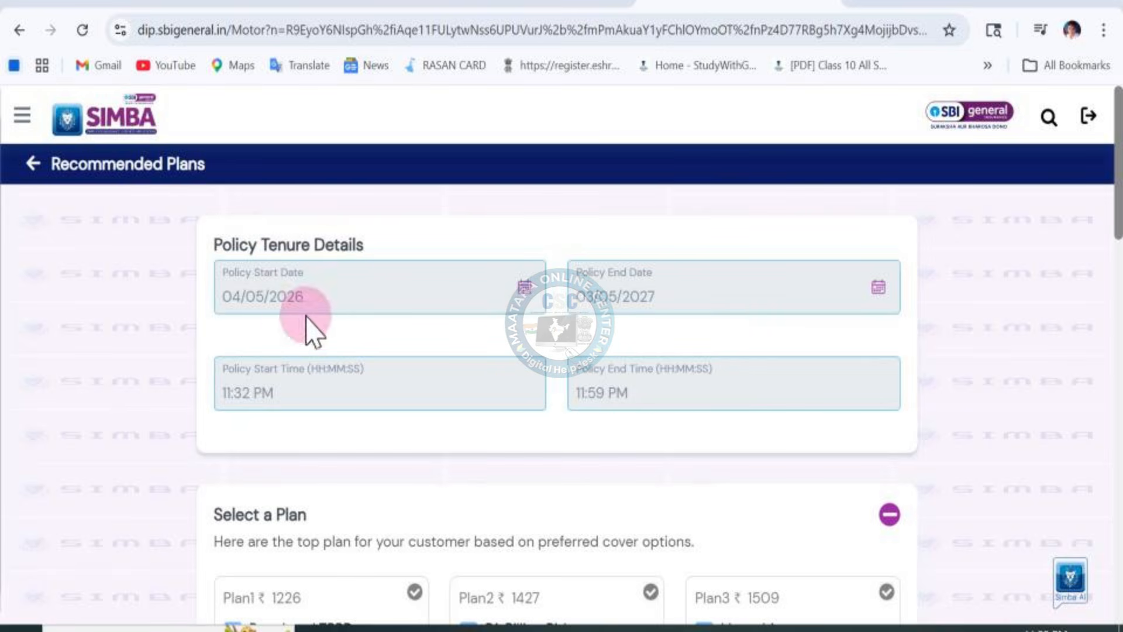
Step: Compare the covers of the three recommended plans and select Plan1 with Restricted TPPD
scroll(345, 318, "down", 5)
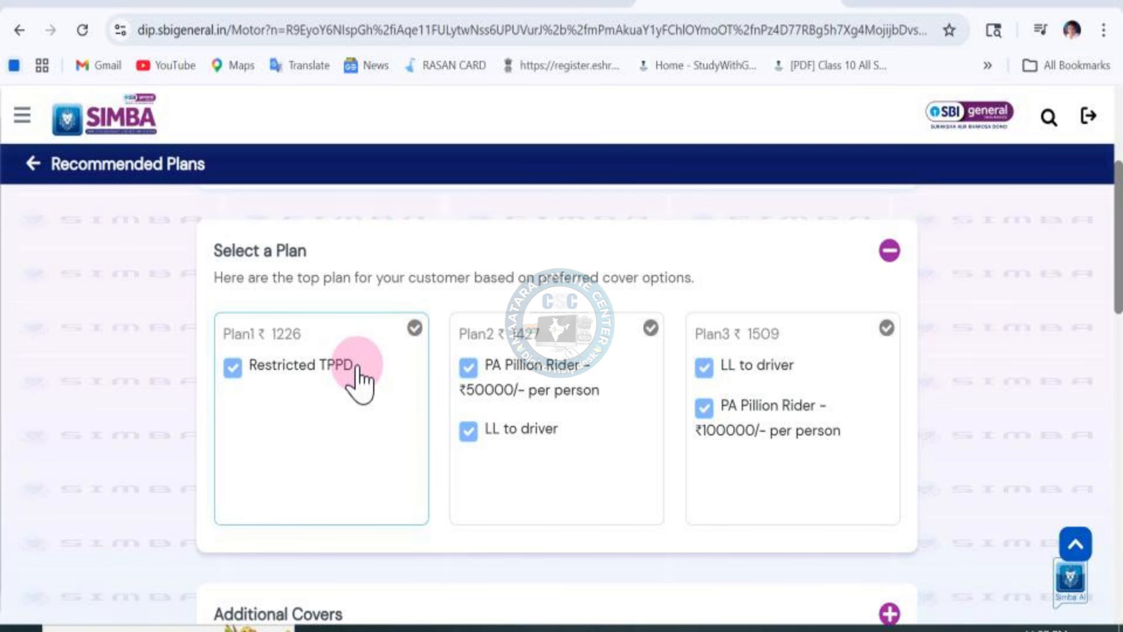
left_click(530, 380)
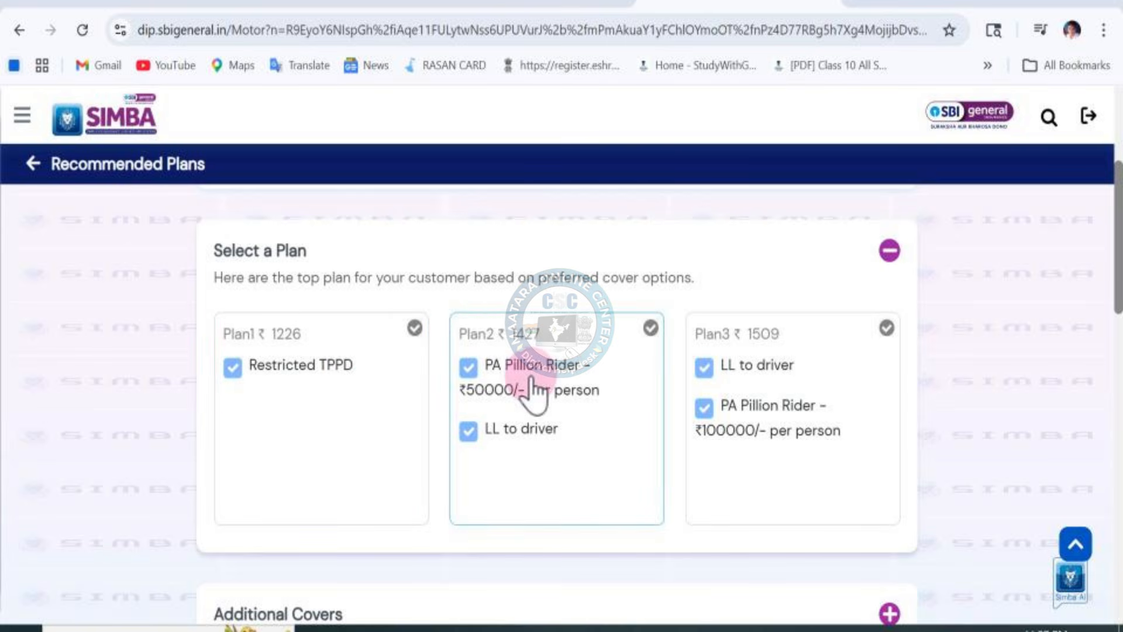
left_click(414, 383)
left_click(370, 386)
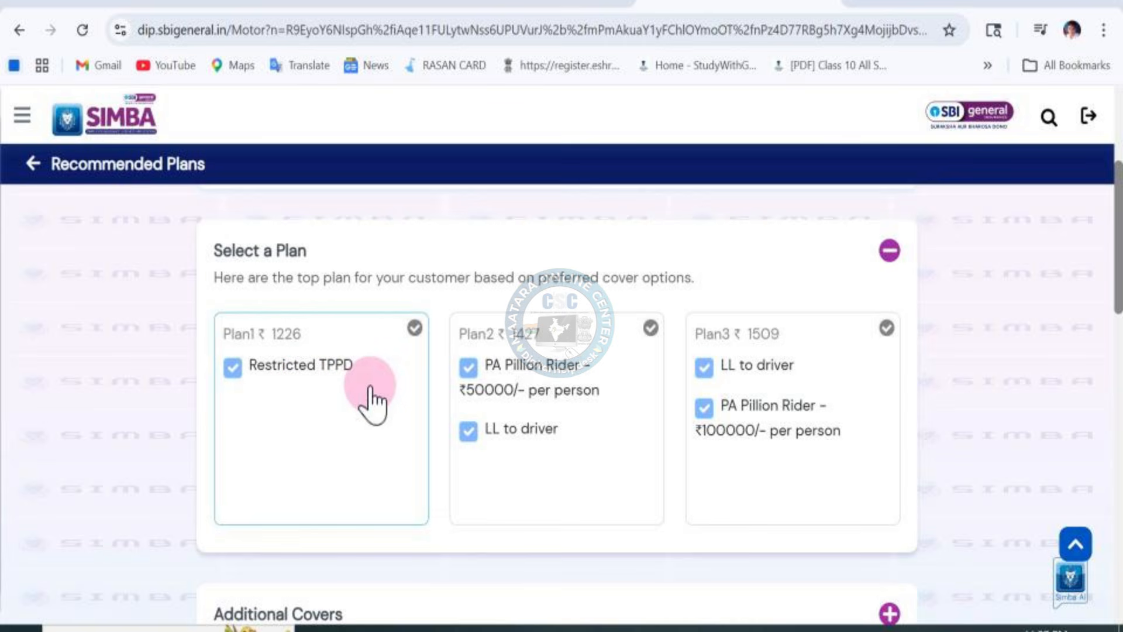
left_click(507, 387)
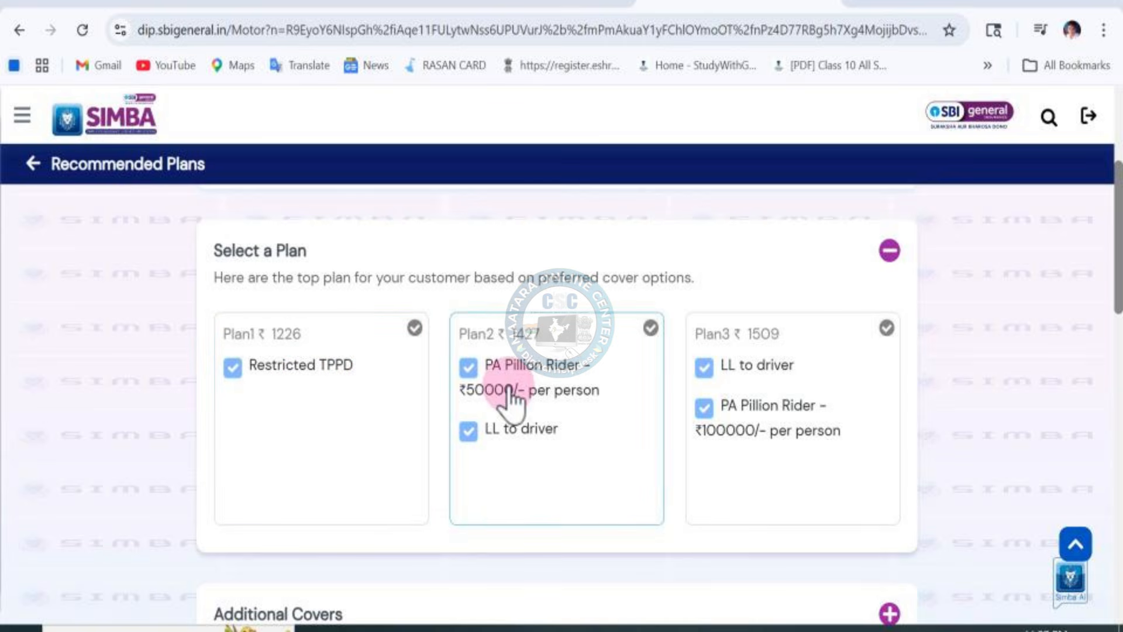
left_click(567, 377)
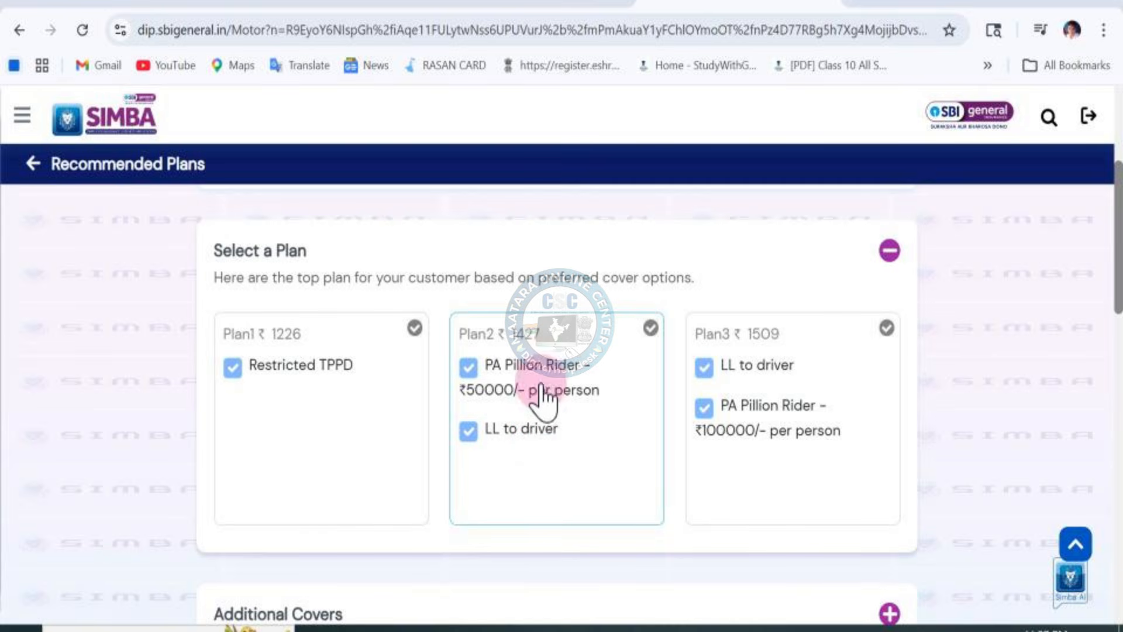
left_click(706, 398)
left_click(706, 364)
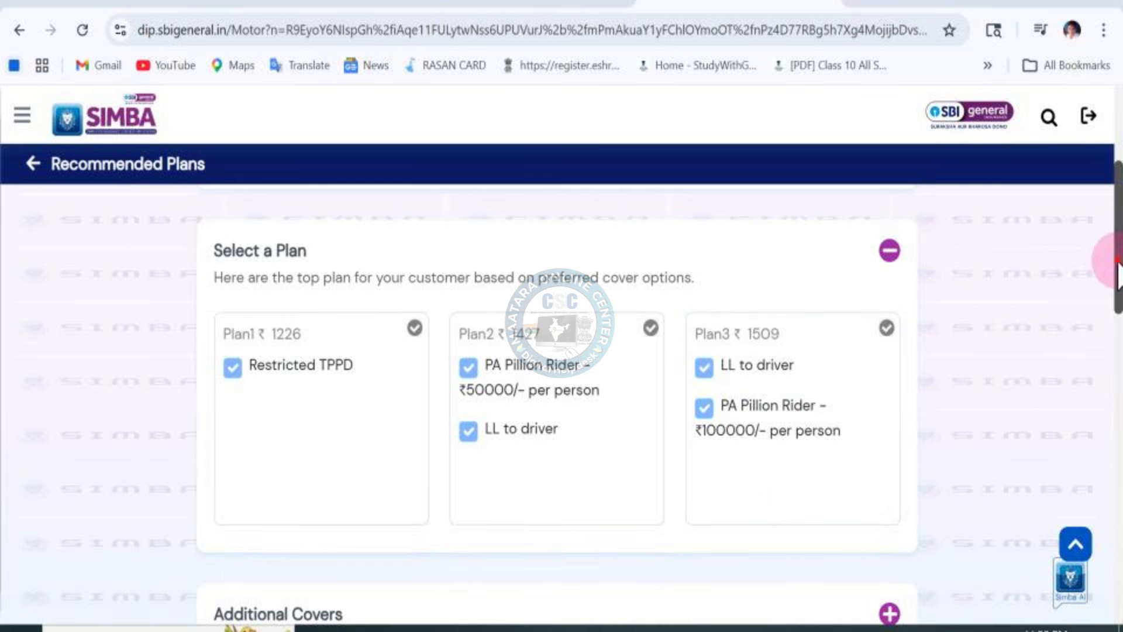
left_click_drag(1117, 263, 1117, 287)
left_click(393, 246)
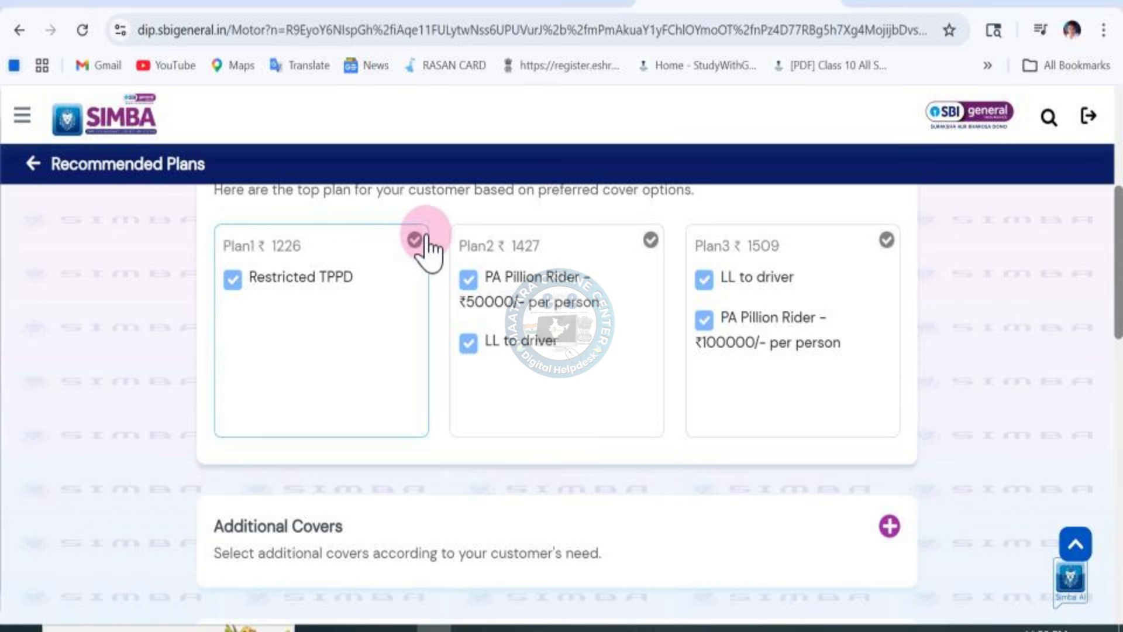
left_click(415, 241)
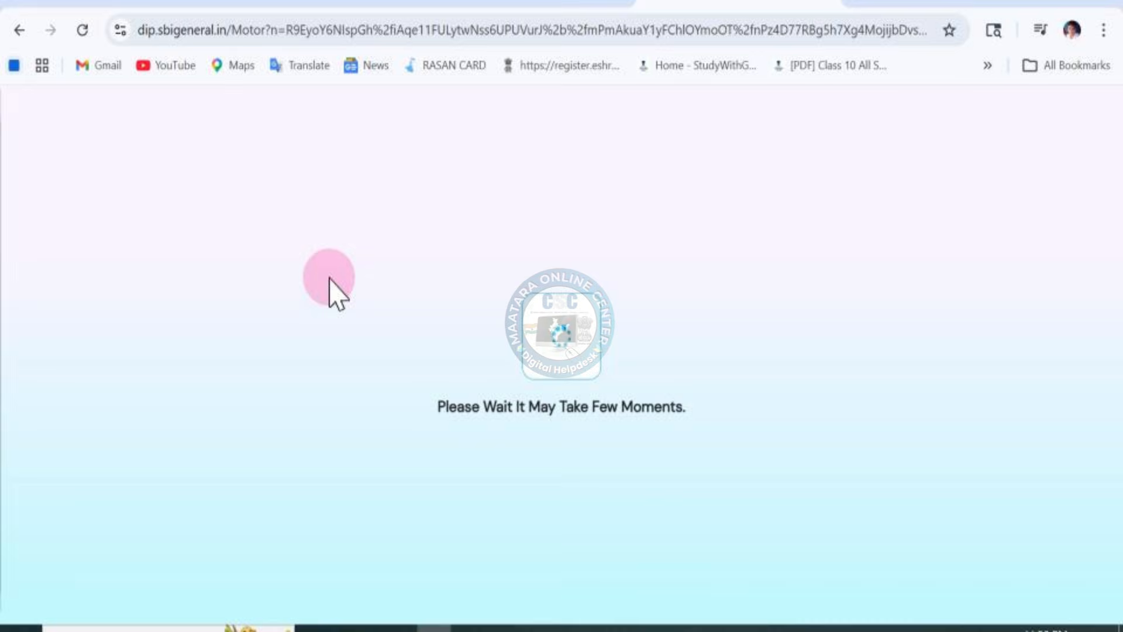
Step: Expand the Additional Covers and Add Ons sections and look through the available covers
left_click_drag(1117, 164, 1117, 228)
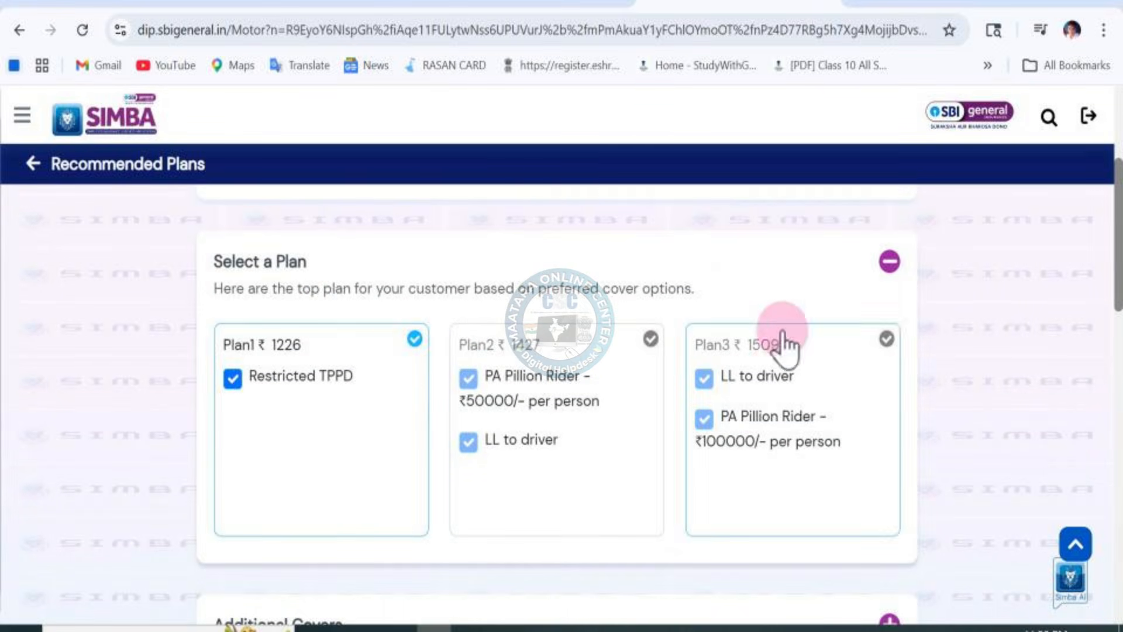
left_click_drag(1118, 288, 1114, 376)
left_click(889, 296)
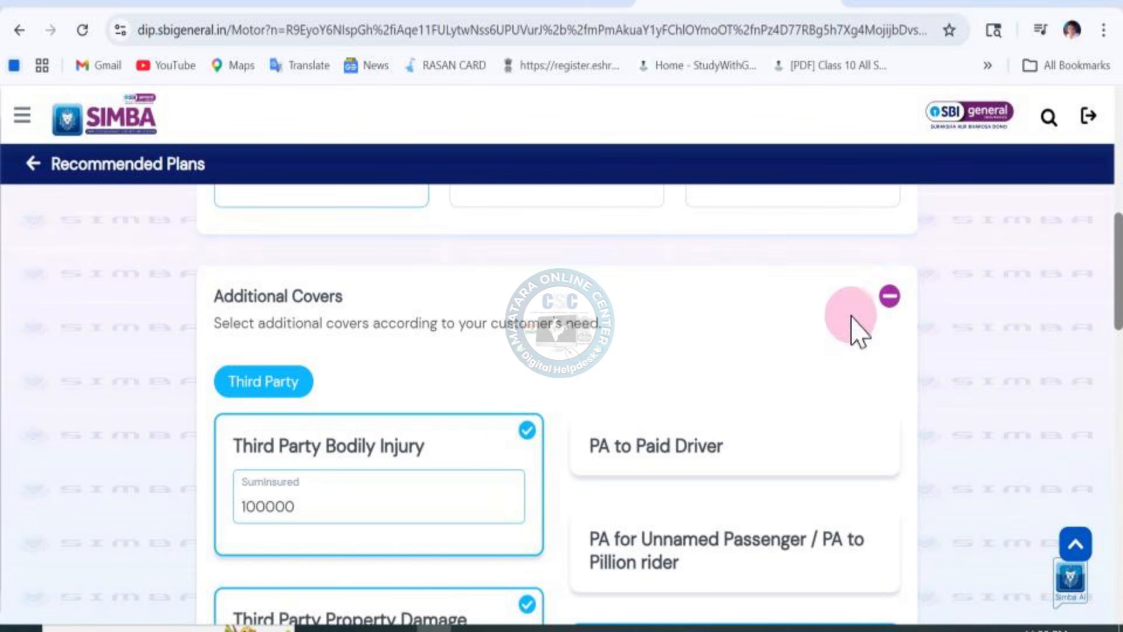
left_click_drag(1115, 327, 1116, 361)
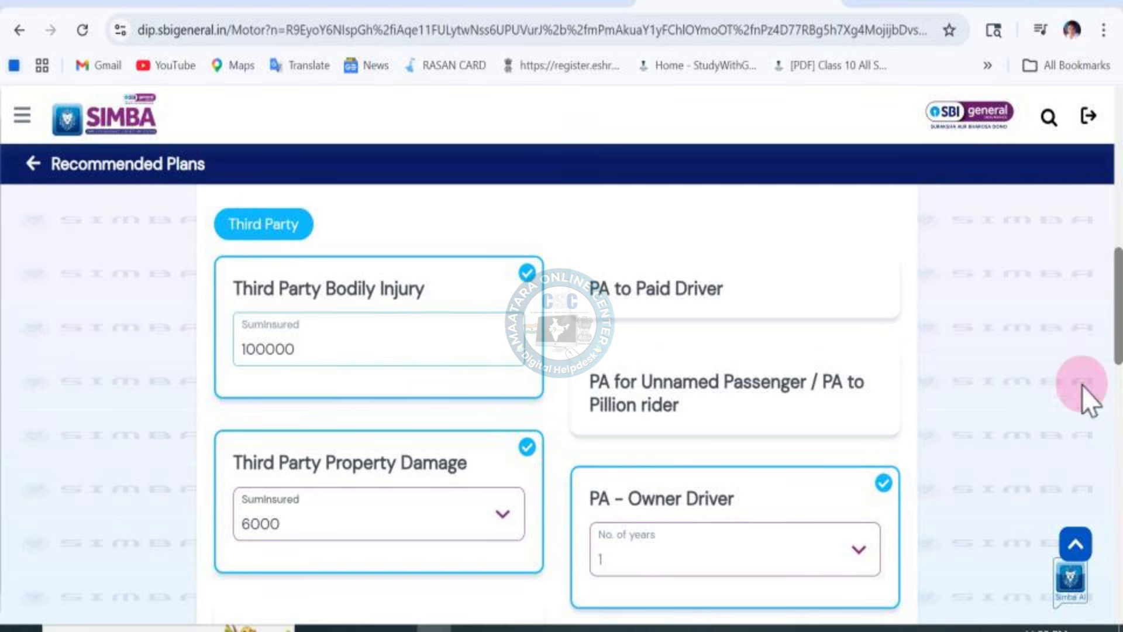
left_click_drag(1102, 370, 1115, 438)
scroll(1053, 444, "down", 1)
left_click(889, 345)
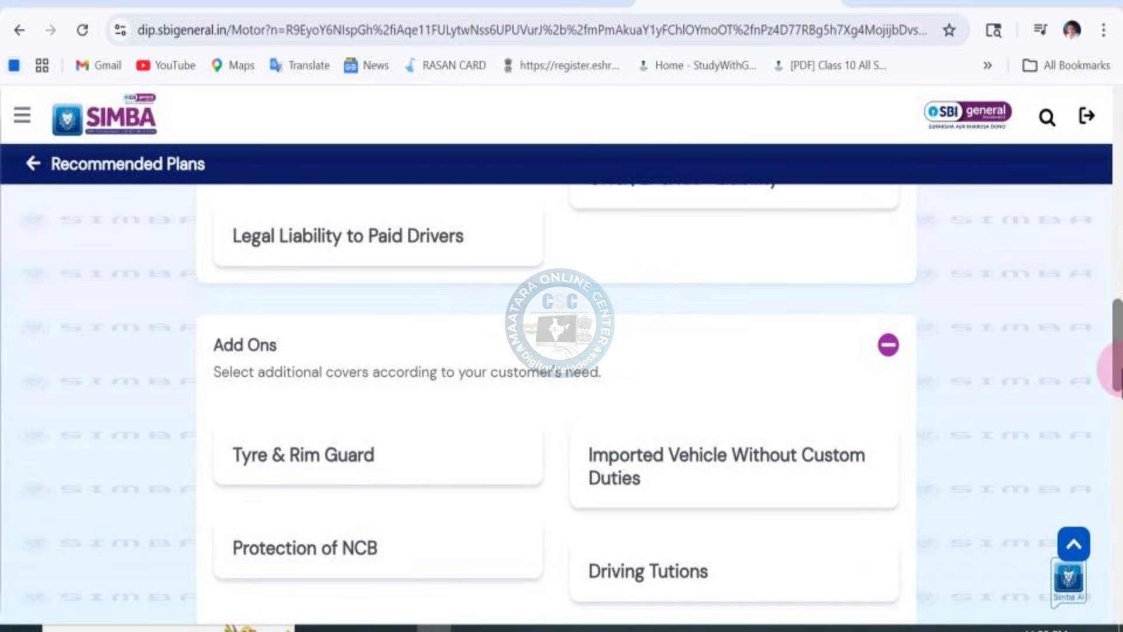
Step: Review the premium breakdown for third party and PA covers including taxes, and convert the quote to a proposal
left_click_drag(1115, 363, 1114, 602)
left_click_drag(214, 477, 259, 484)
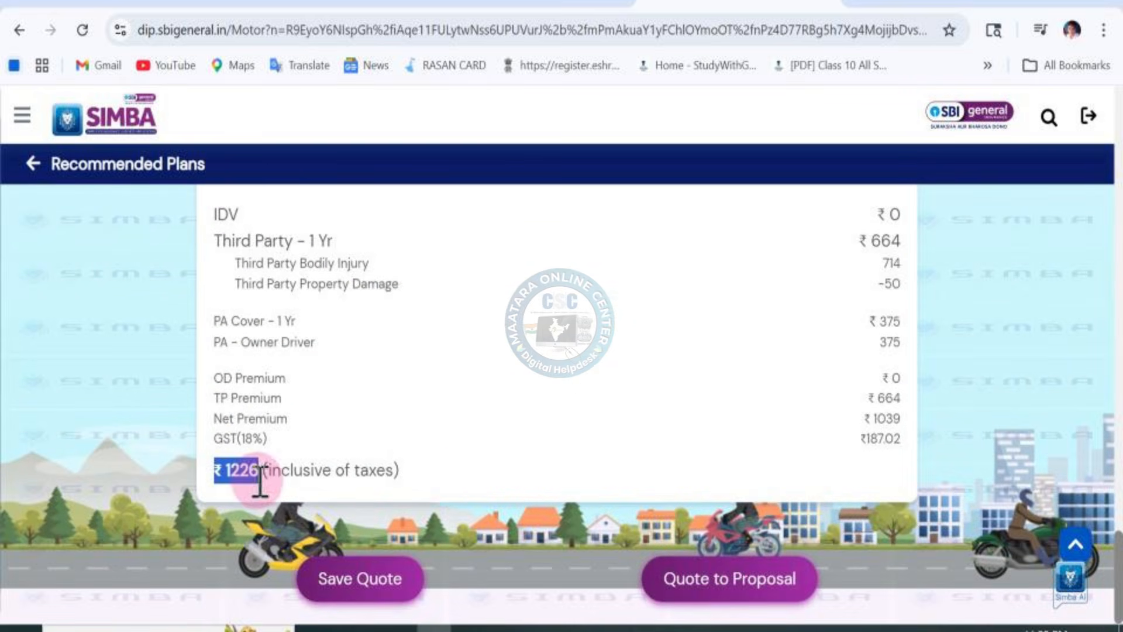
left_click_drag(437, 475, 290, 293)
left_click(438, 324)
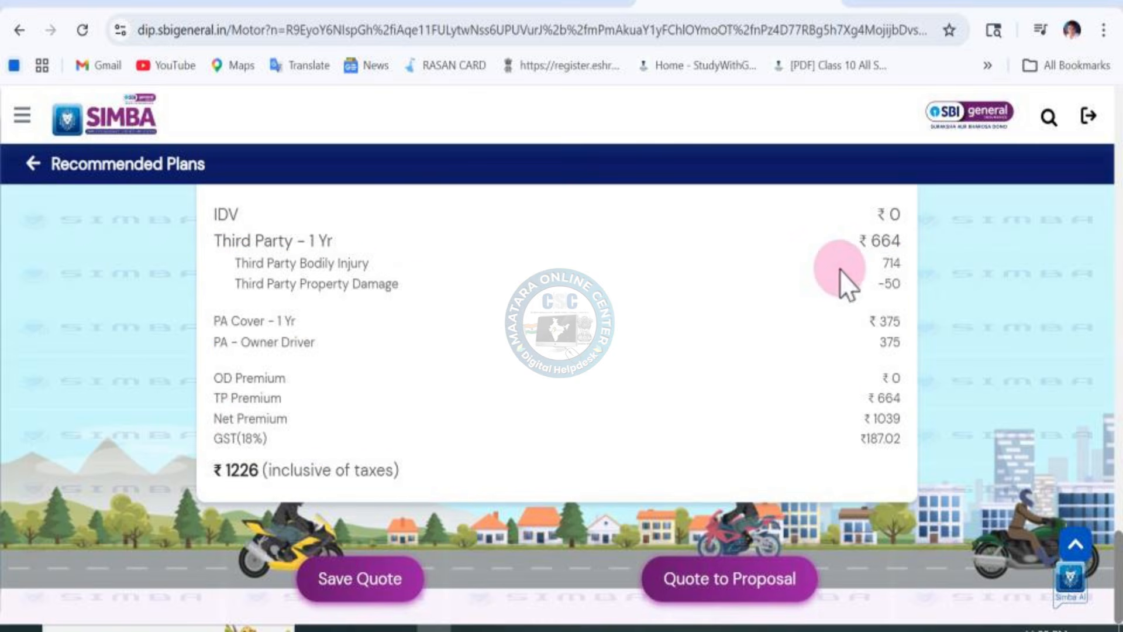
left_click_drag(411, 291, 252, 287)
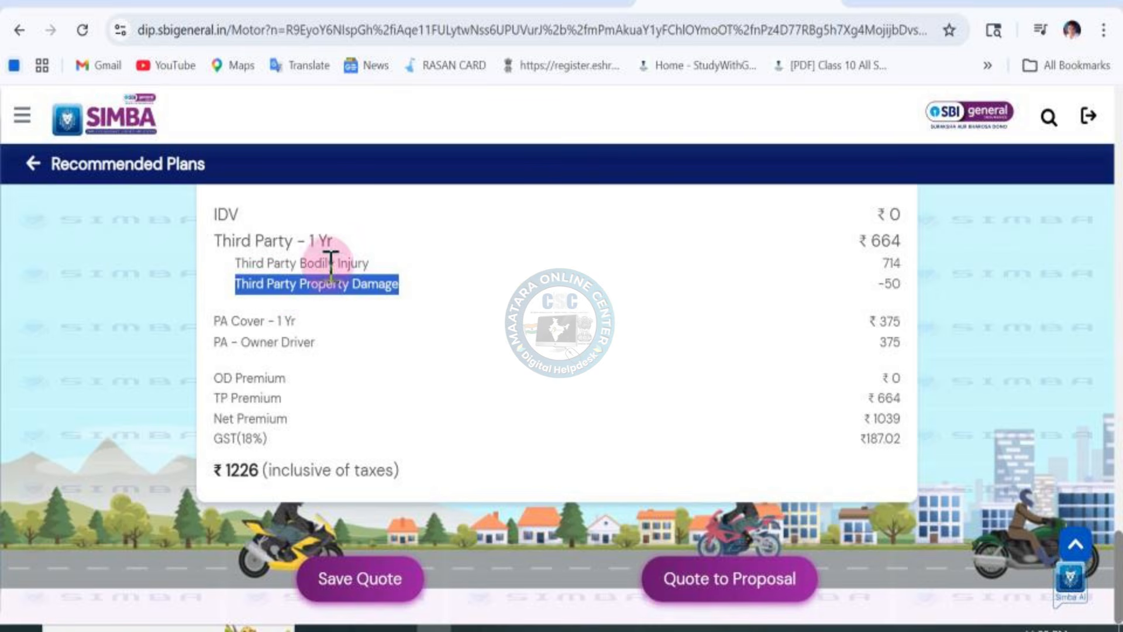
left_click_drag(370, 263, 252, 263)
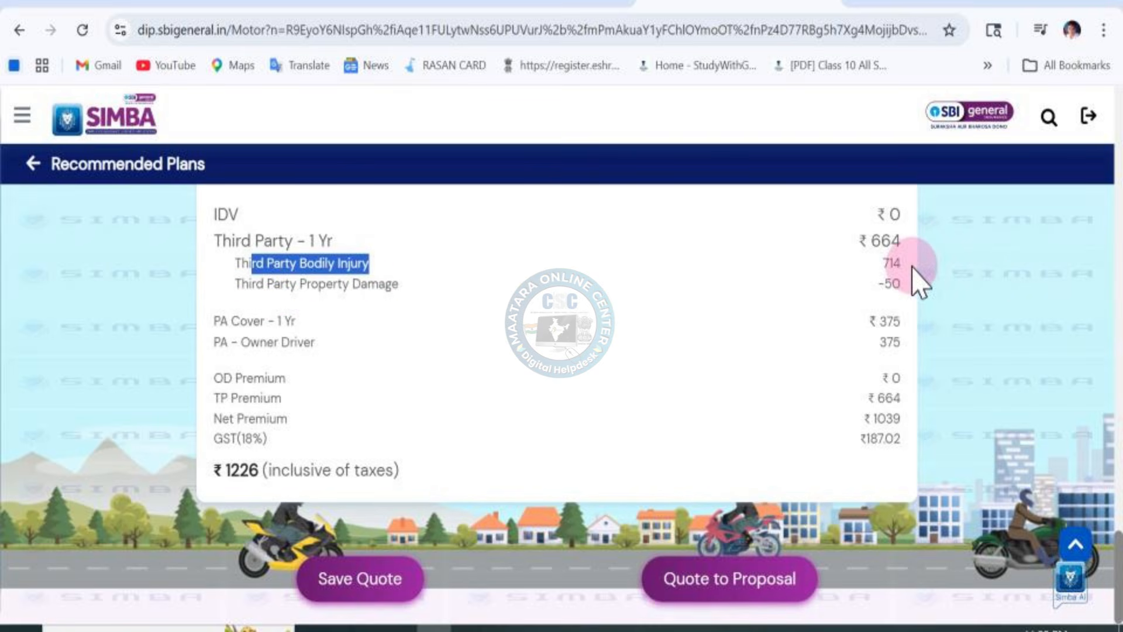
left_click_drag(1119, 547, 1119, 566)
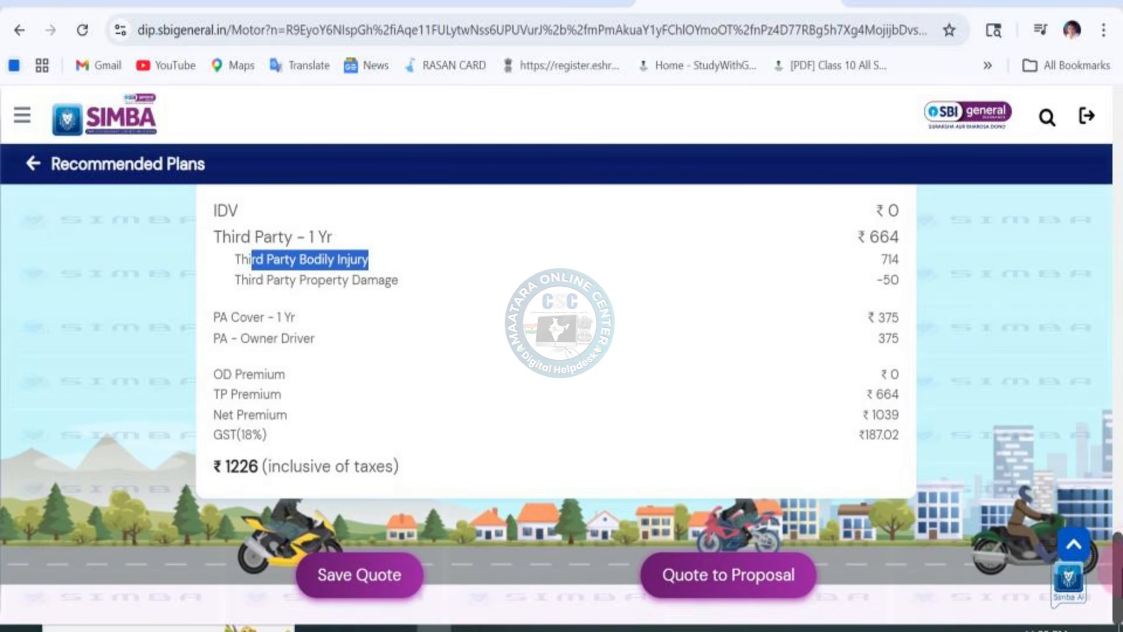
left_click(787, 586)
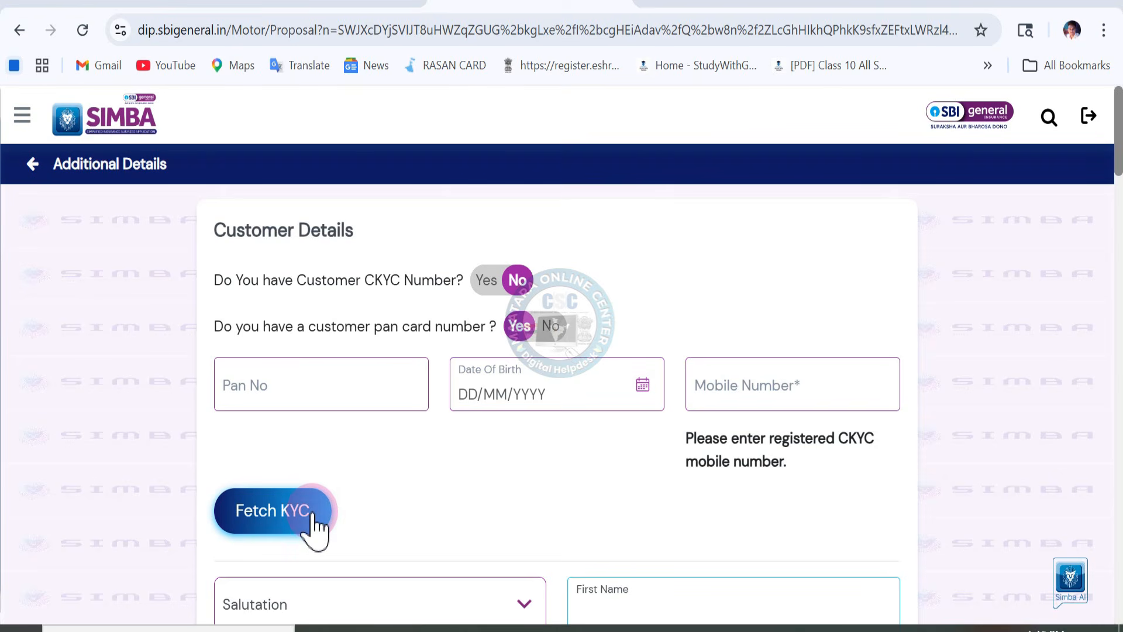
Step: Fetch the customer's KYC details, enter the OTP and verify it
left_click(449, 213)
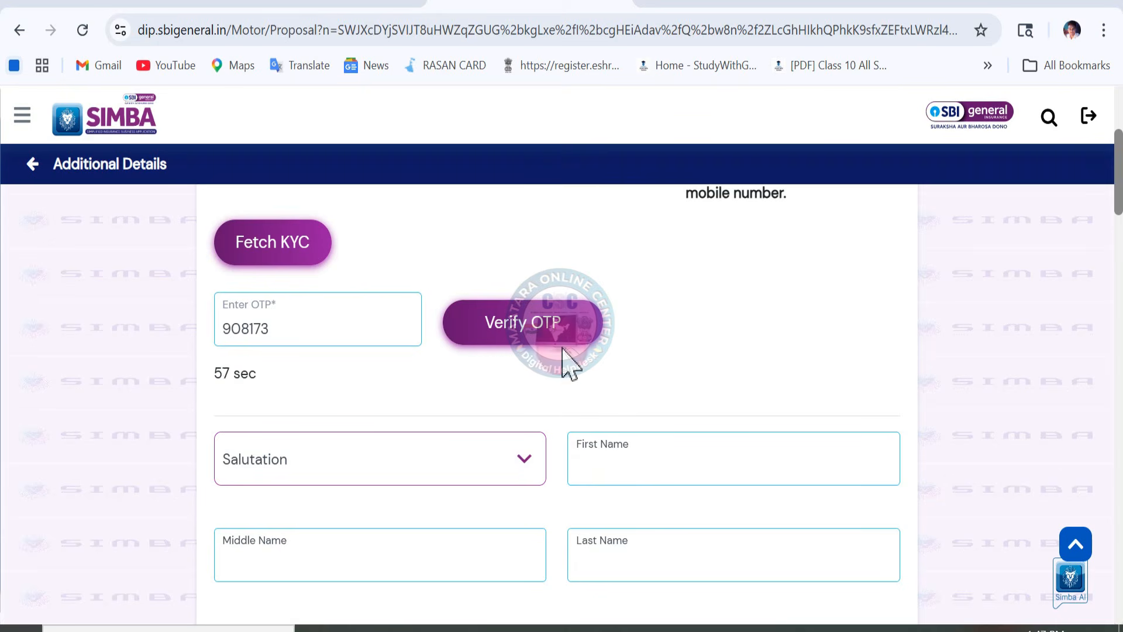
left_click(517, 338)
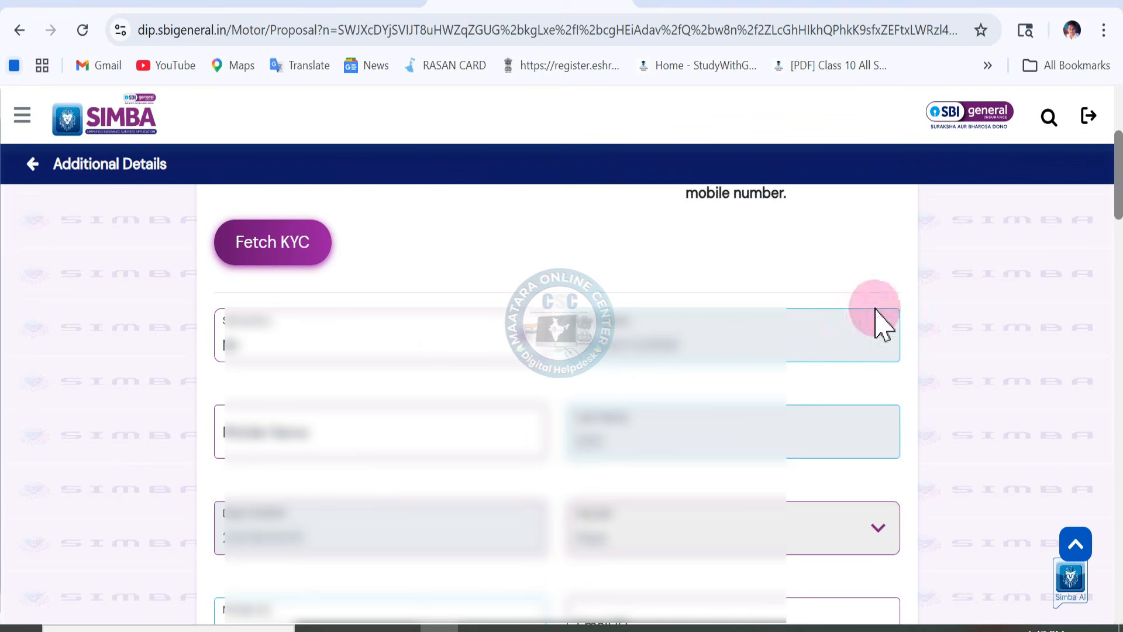
Step: Look through the proposal's customer details, CKYC status, nominee details and vehicle identifiers down to the document upload section
left_click_drag(1110, 213, 1119, 257)
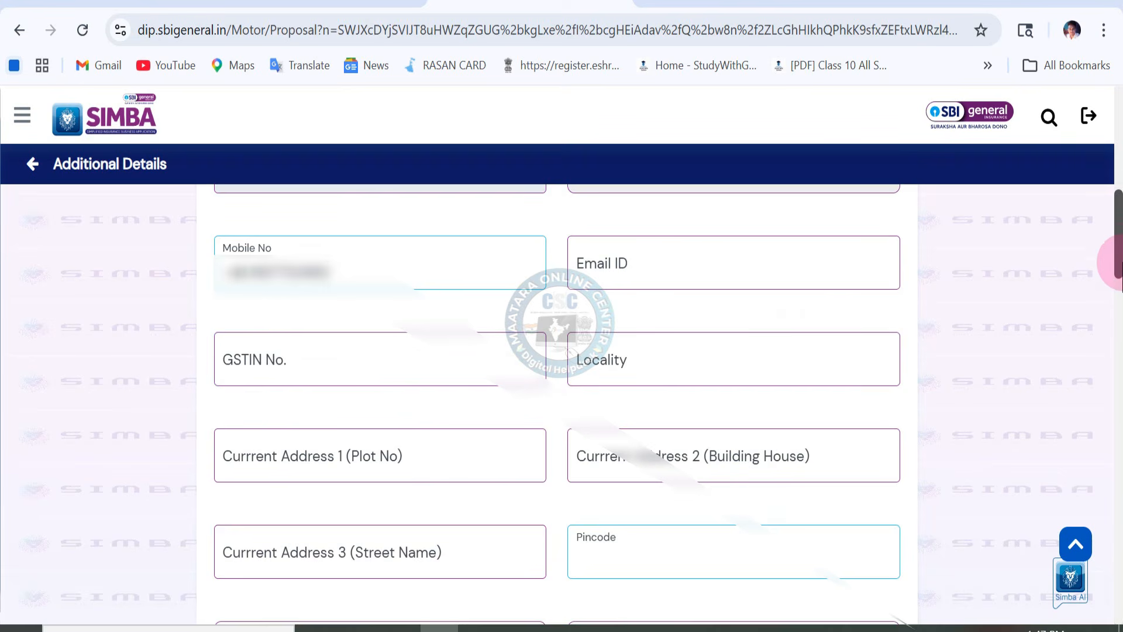
left_click_drag(1118, 250, 1118, 358)
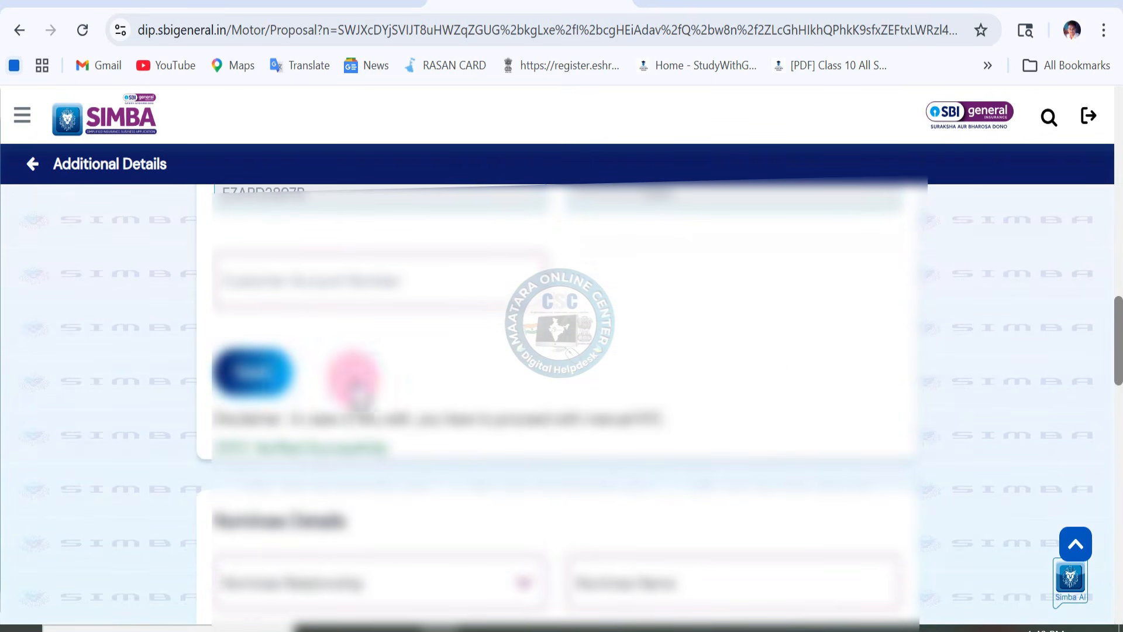
left_click_drag(1118, 319, 1118, 357)
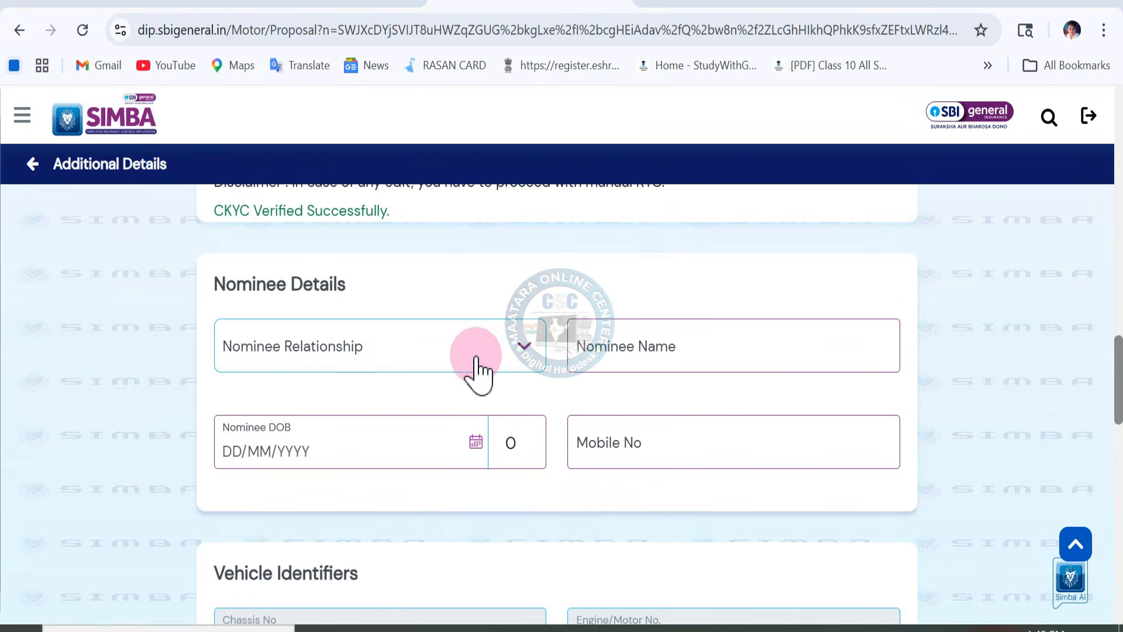
left_click_drag(427, 216, 210, 220)
left_click(206, 223)
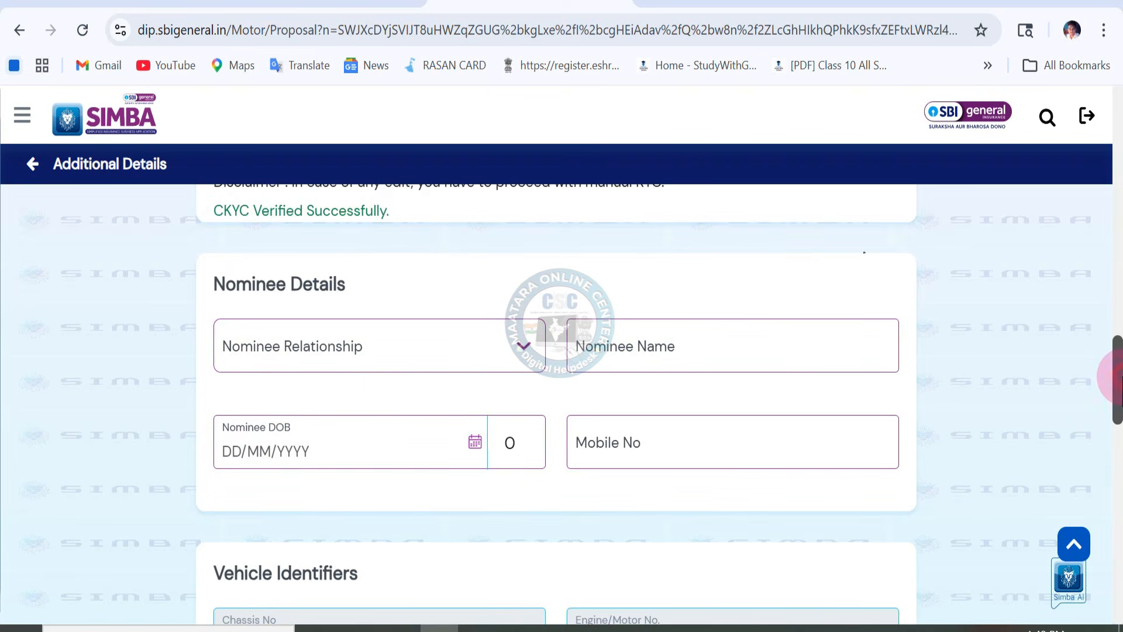
left_click_drag(1116, 377, 1114, 545)
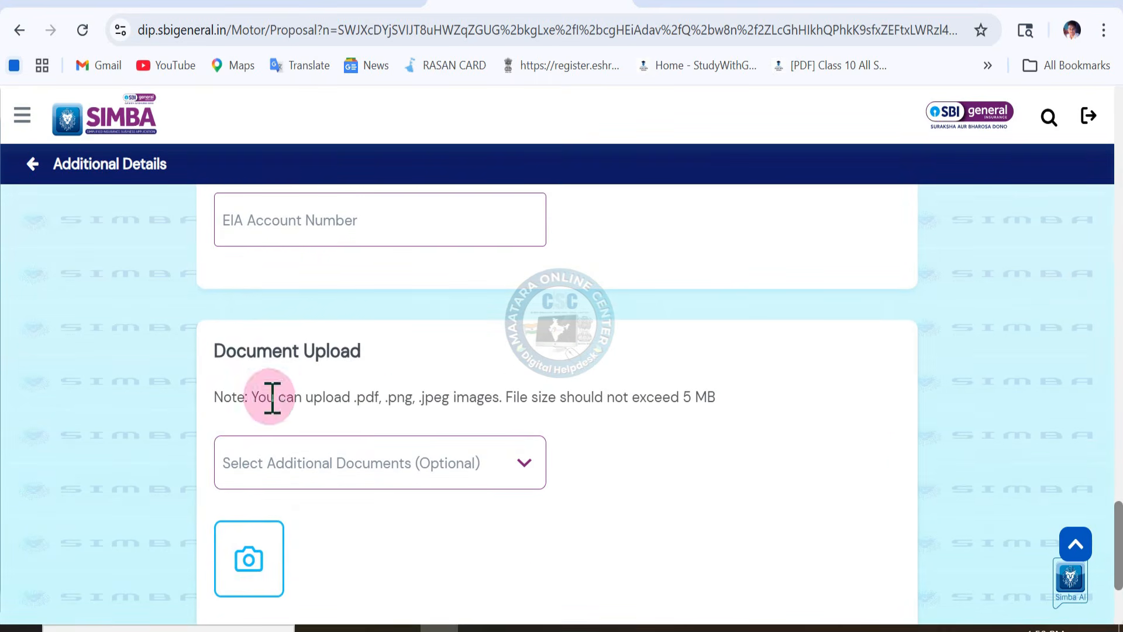
Step: Select RC Copy as the additional document type and check the note on allowed upload formats and file size
left_click(424, 479)
left_click_drag(1114, 535, 1115, 570)
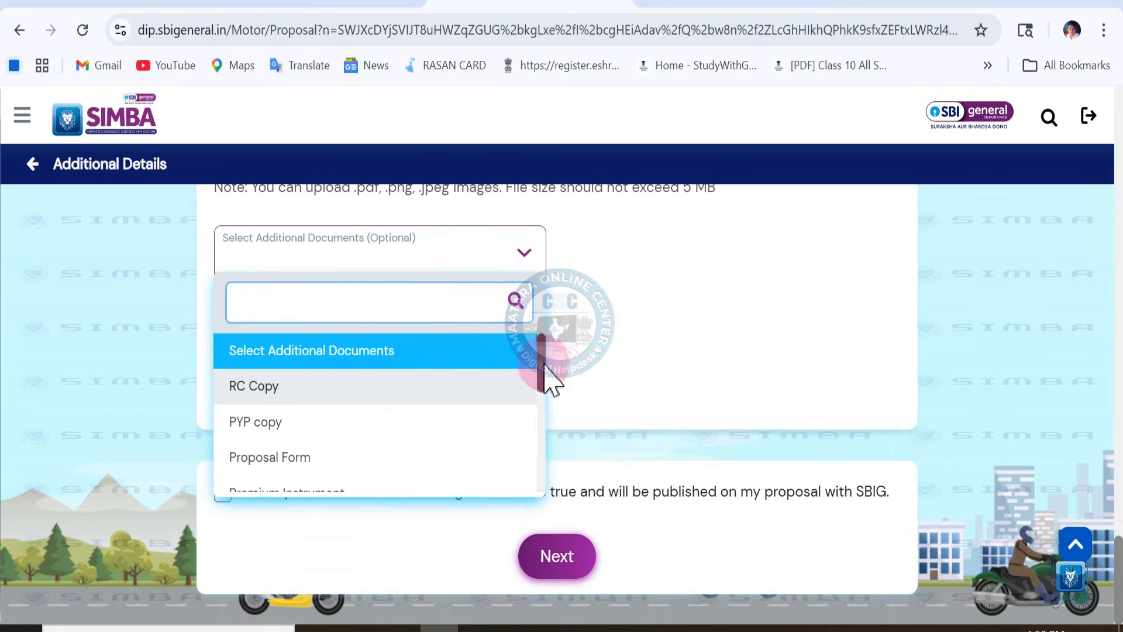
mouse_move(540, 366)
left_mouse_down()
mouse_move(559, 495)
mouse_move(539, 414)
mouse_move(547, 383)
left_mouse_up()
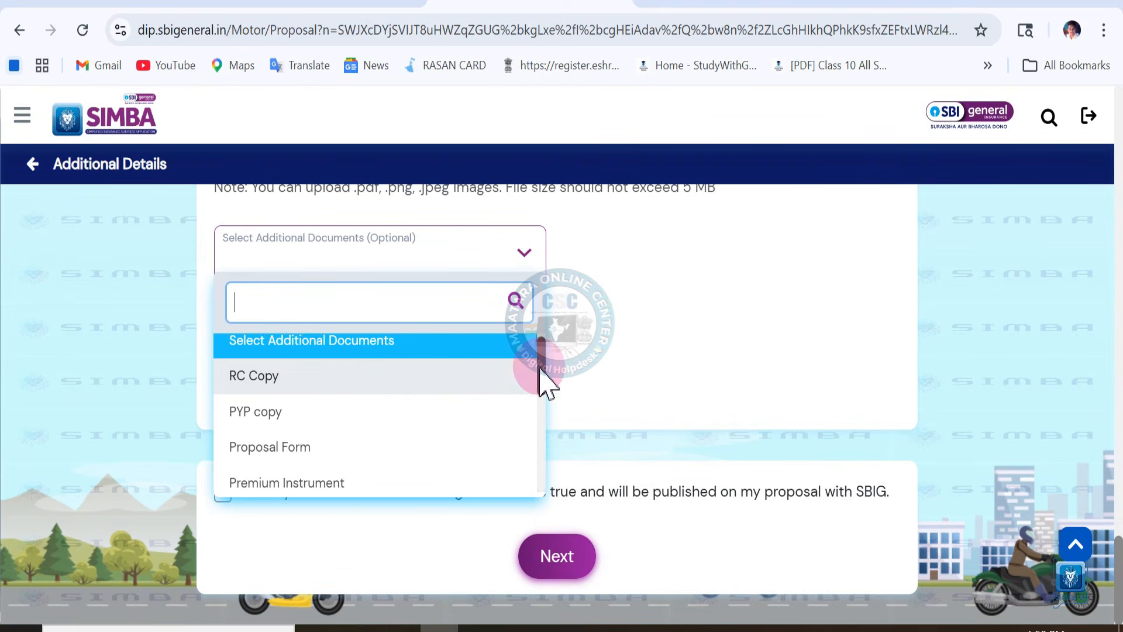
left_click(328, 377)
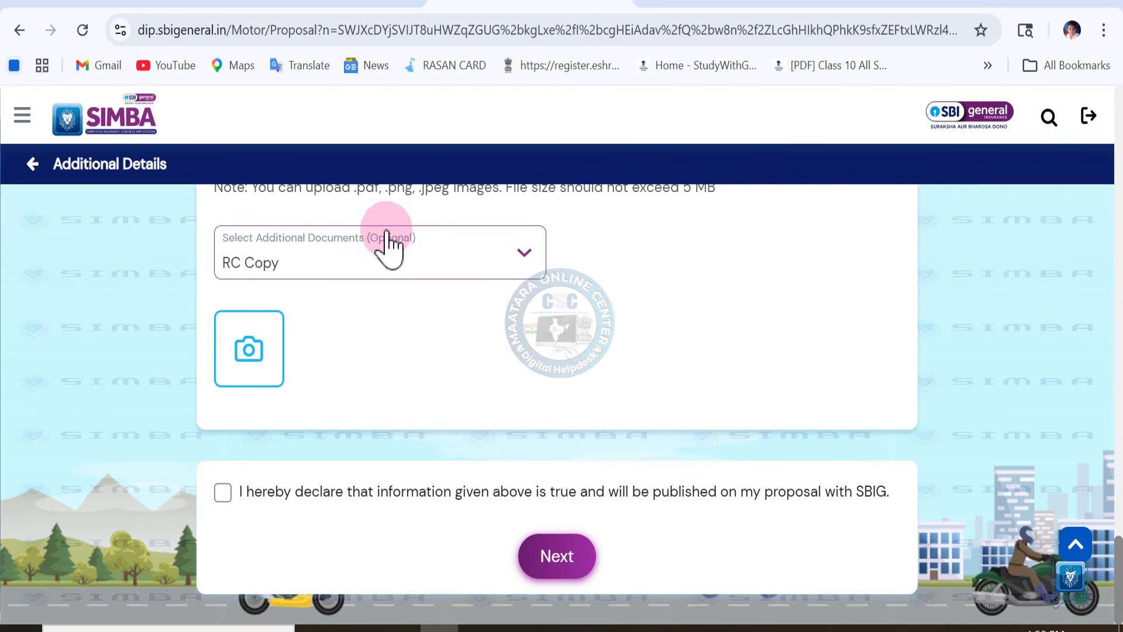
scroll(1114, 543, "up", 2)
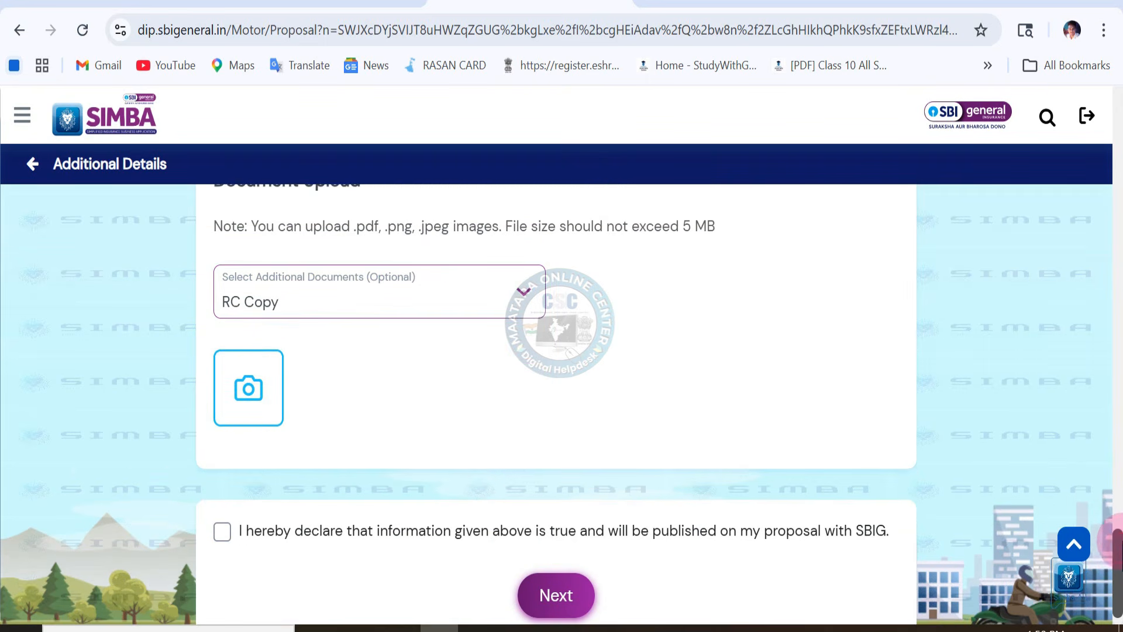
left_click_drag(728, 310, 263, 310)
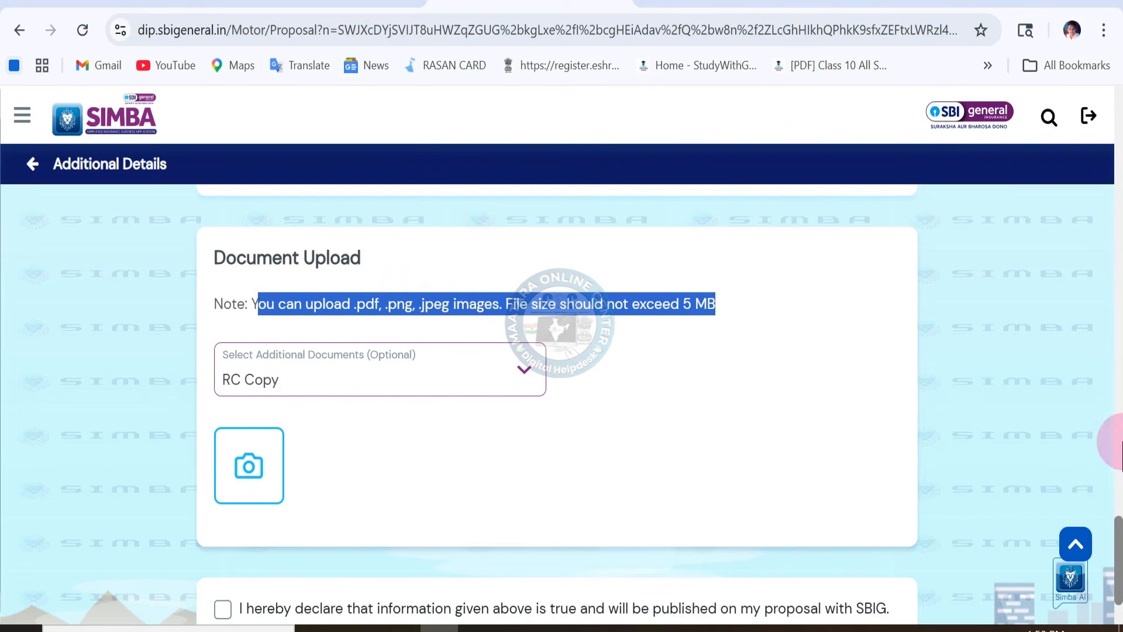
Step: Accept the declaration to proceed to the review, then look through the policy details and confirm them
scroll(1114, 566, "down", 2)
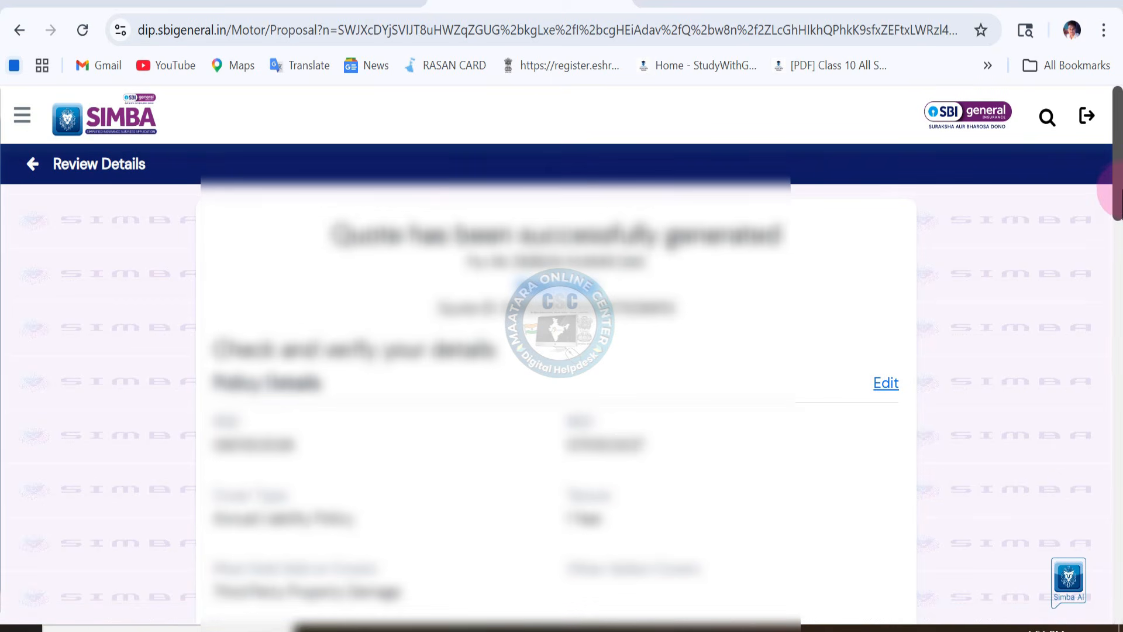
left_click_drag(1117, 207, 1118, 621)
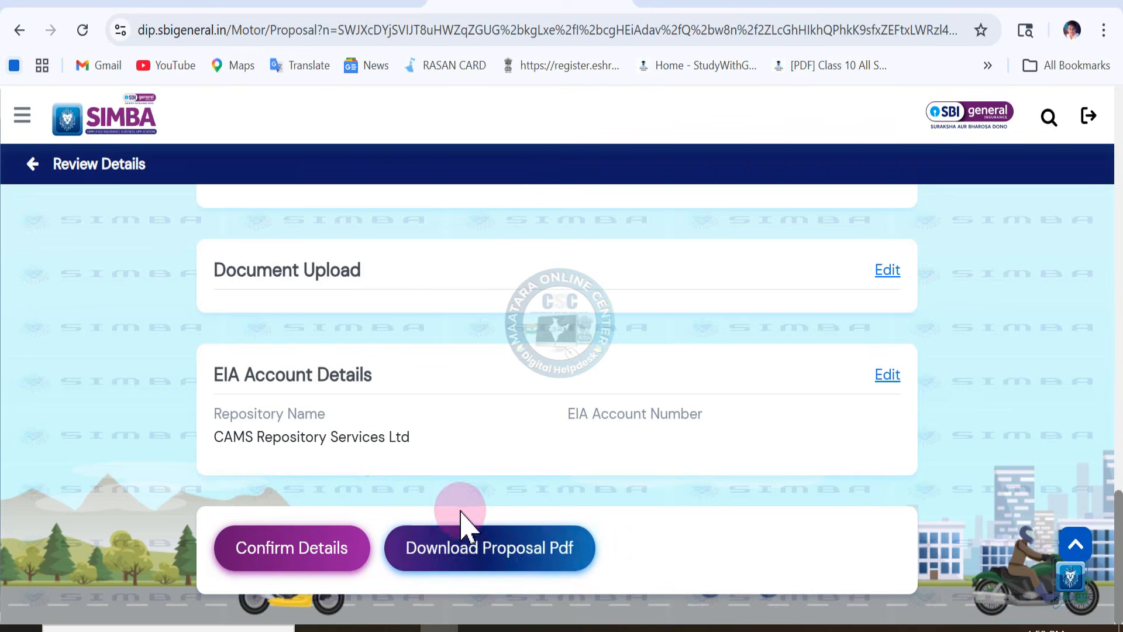
left_click(280, 561)
left_click(13, 439)
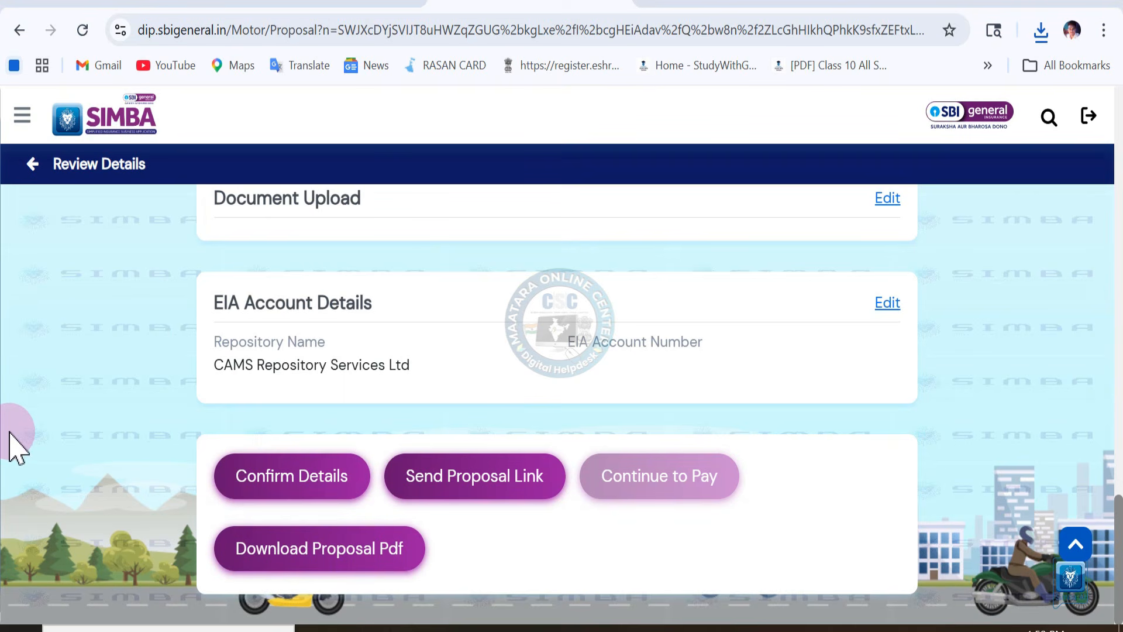
Step: Send the proposal link to the customer, and enter and submit the Policy App Code in the digital consent form
left_click(468, 477)
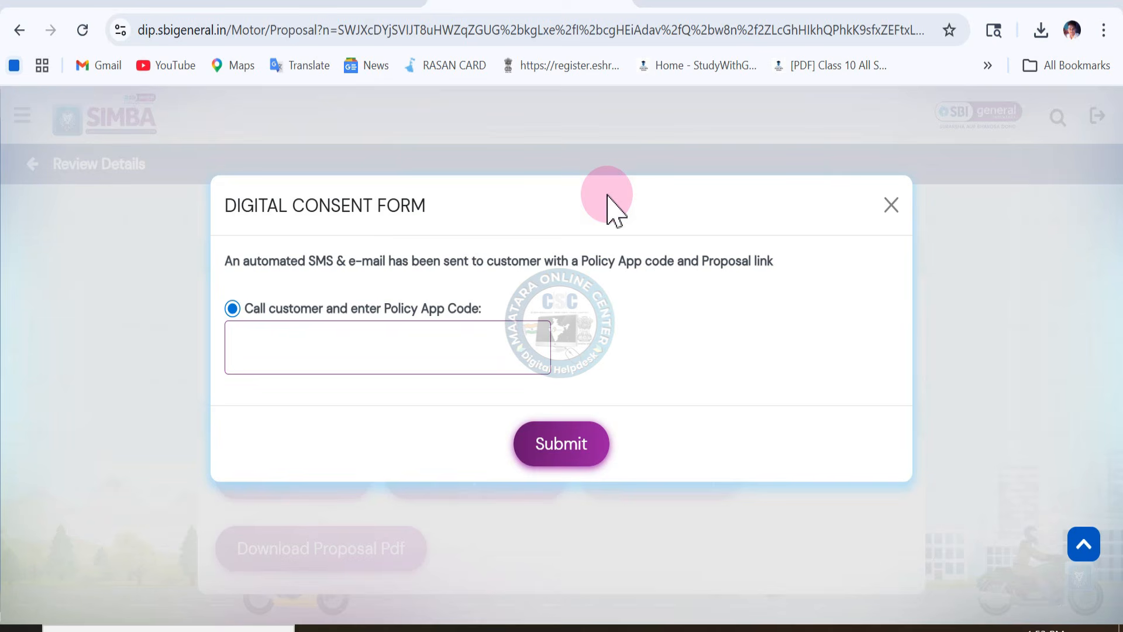
left_click(399, 346)
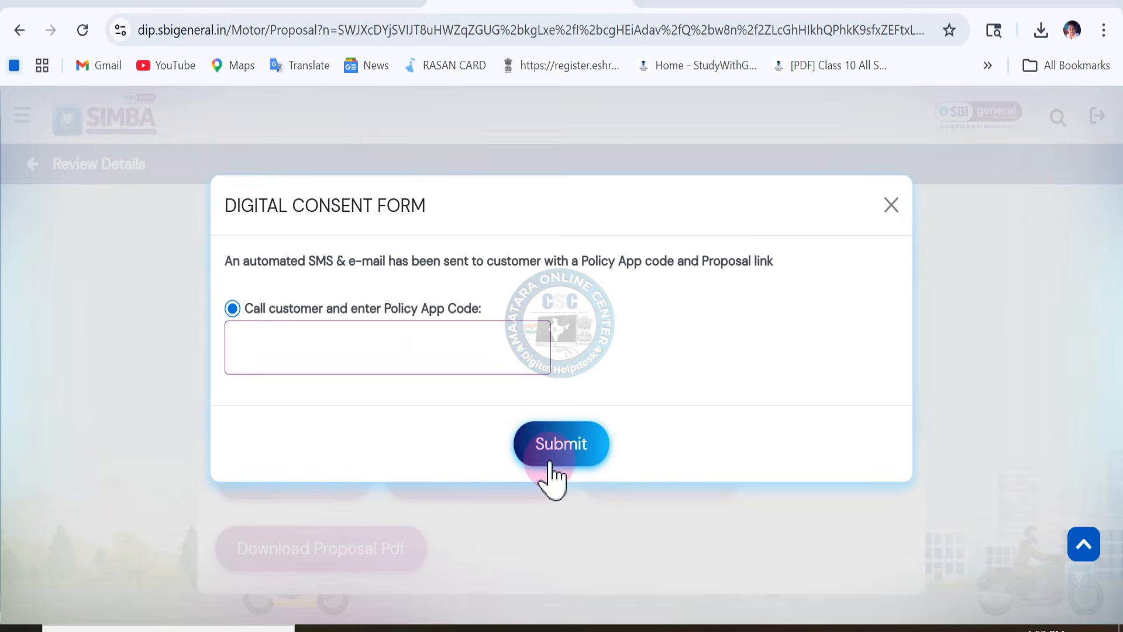
left_click(547, 458)
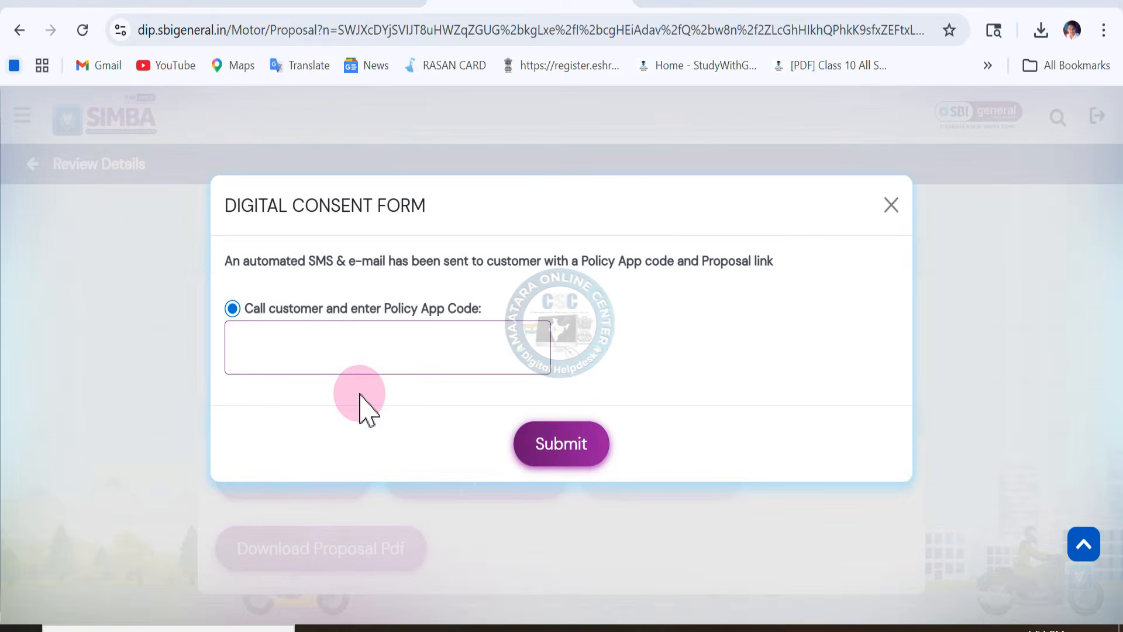
left_click(559, 442)
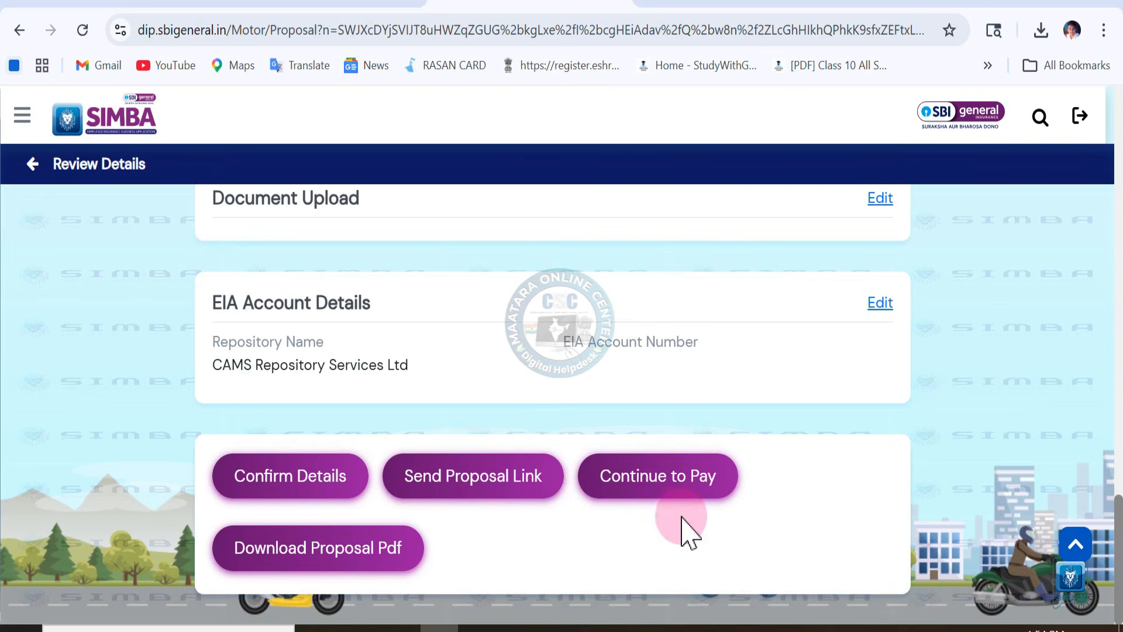
Step: Continue to payment and proceed with CSC Wallet as the payment option
left_click(661, 477)
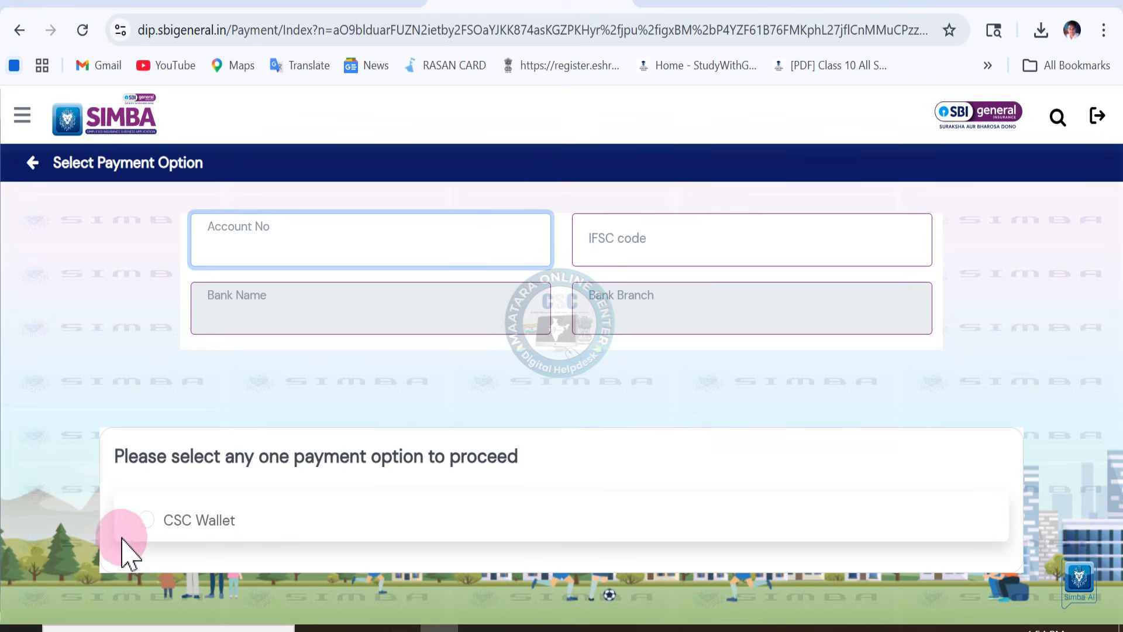
left_click(148, 519)
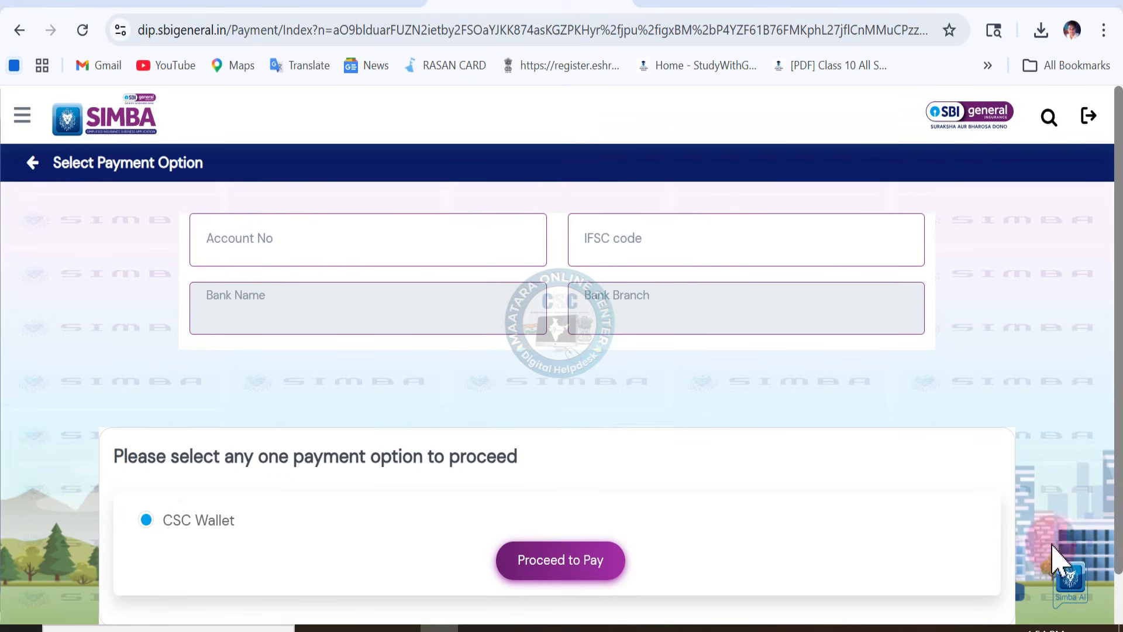
scroll(1111, 541, "down", 1)
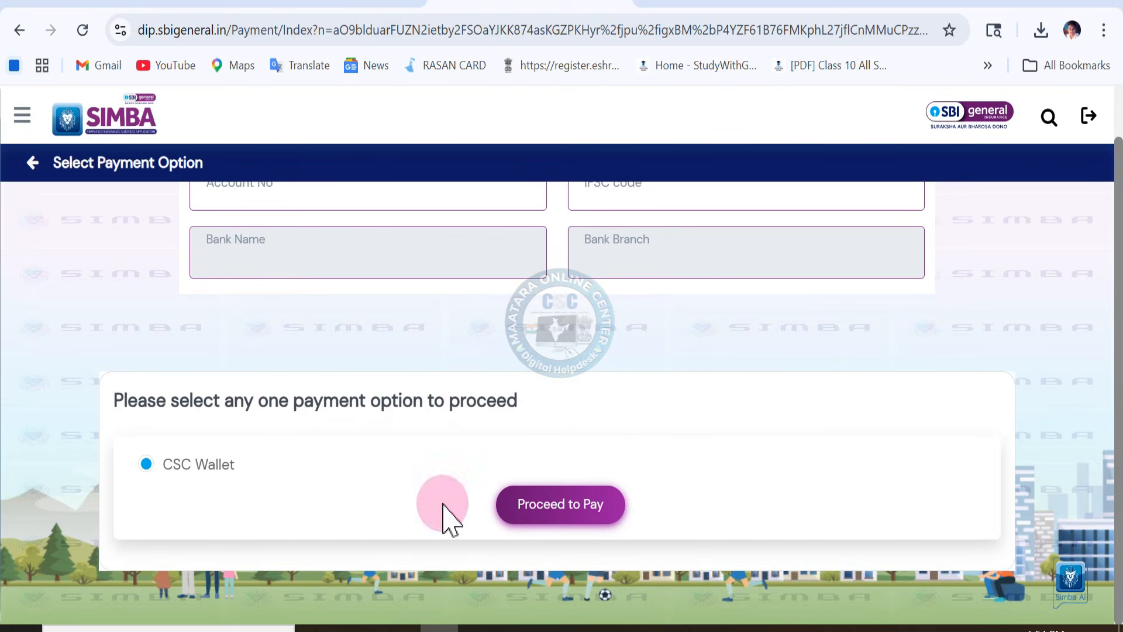
scroll(1111, 474, "up", 1)
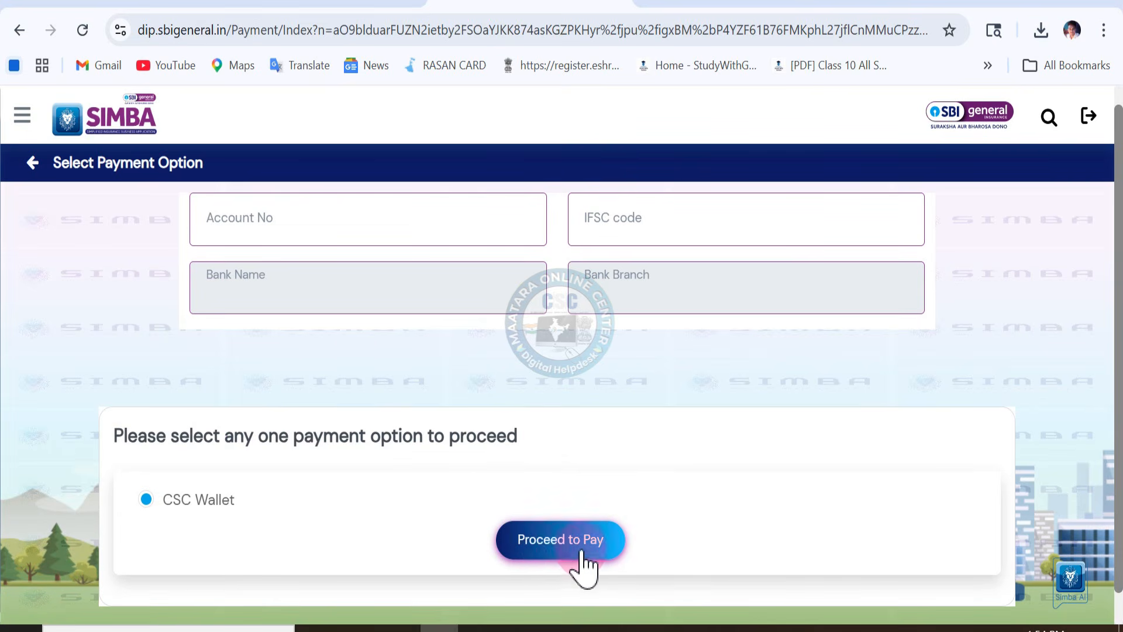
left_click_drag(1119, 502, 1122, 460)
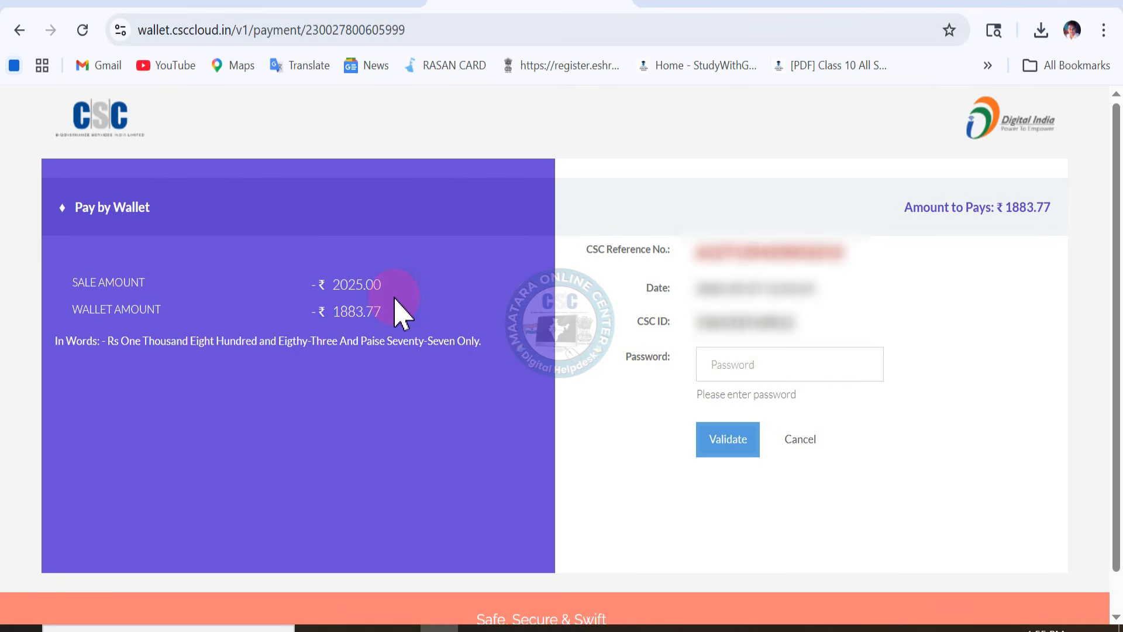
Step: Compare the sale amount with the wallet amount, and check the recent top-up transaction on the Digital Seva dashboard
left_click_drag(391, 287, 327, 285)
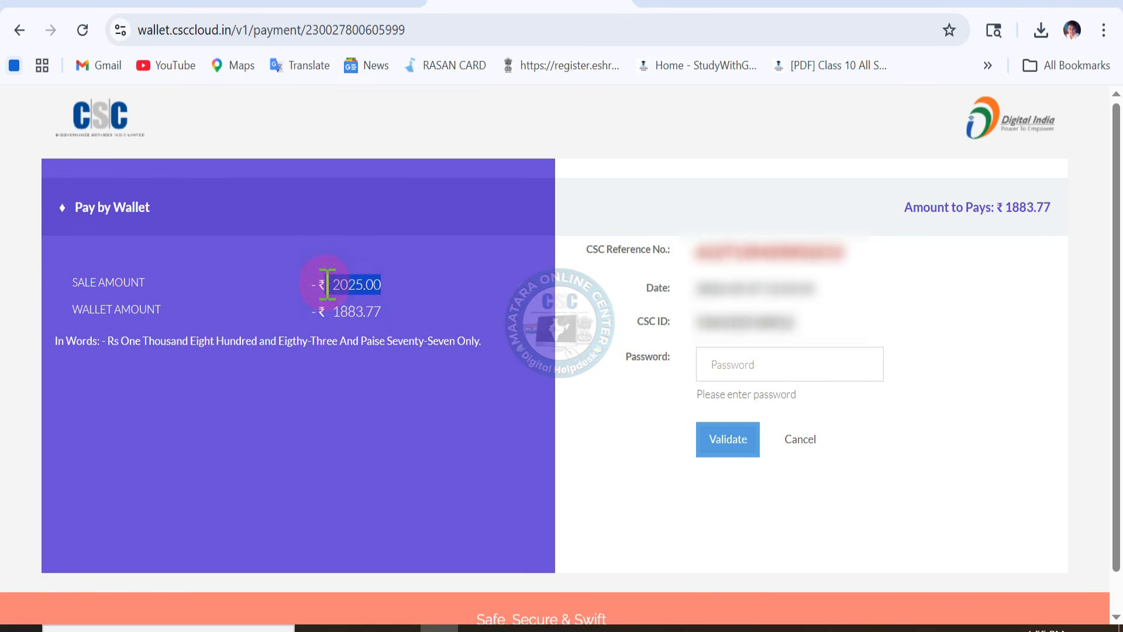
left_click(408, 308)
left_click_drag(408, 308, 326, 311)
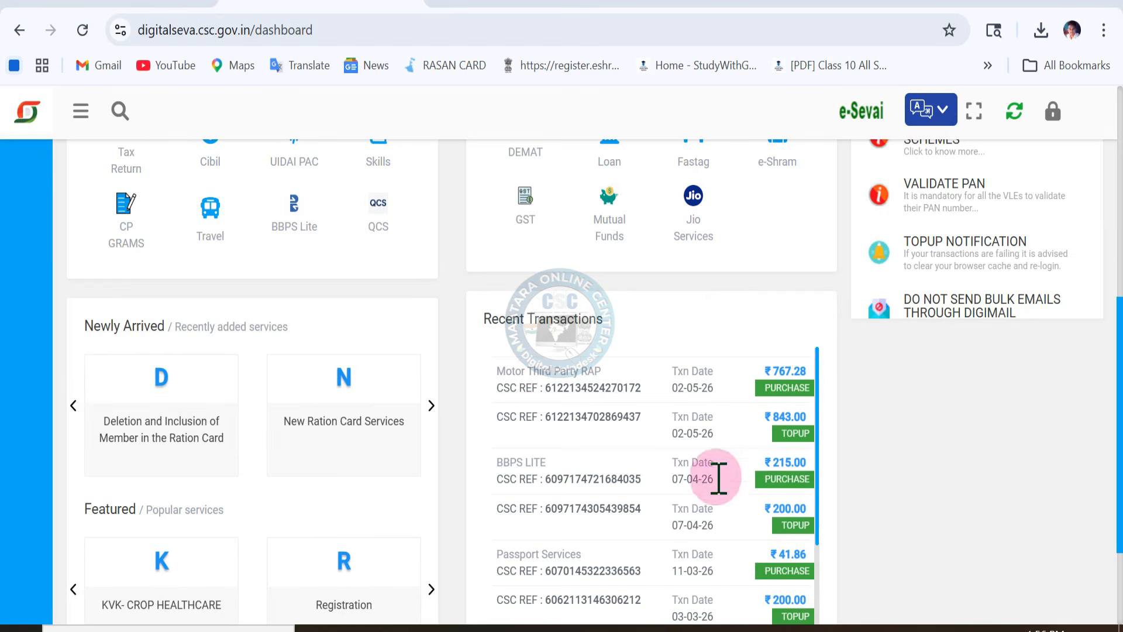
left_click_drag(800, 419, 769, 416)
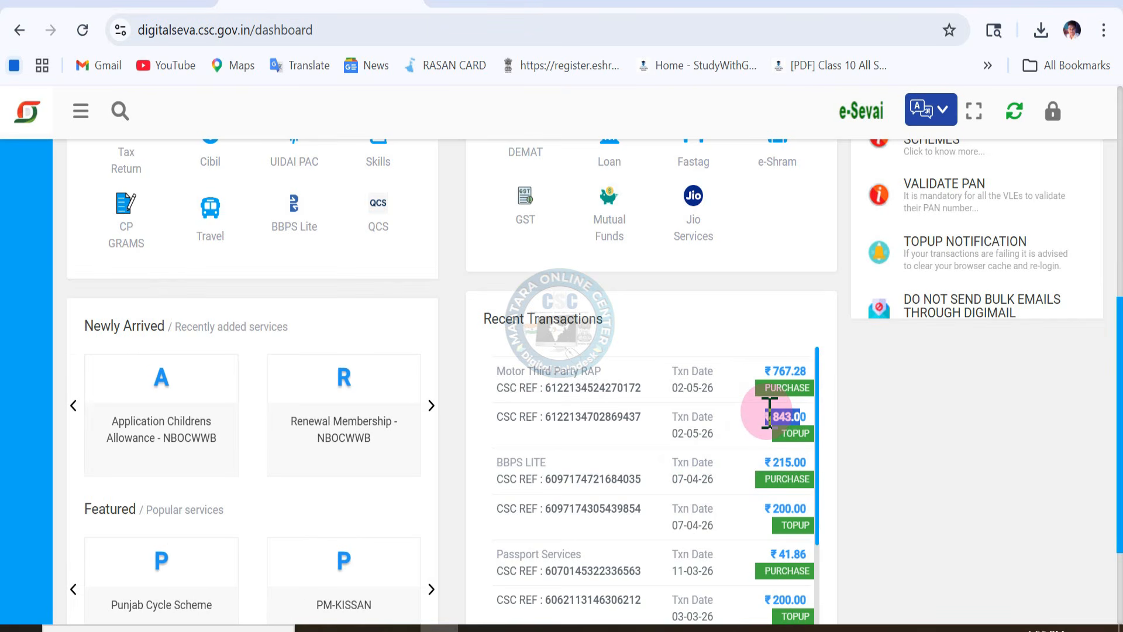